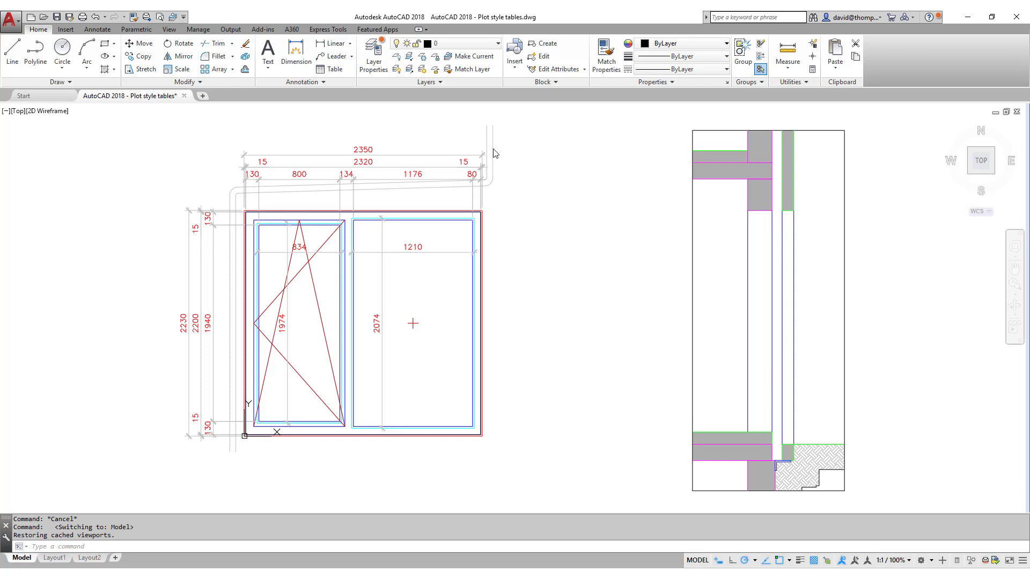
Review the colours and properties of the drawing's layers in the Layer Properties Manager, leaving it closed
click(374, 57)
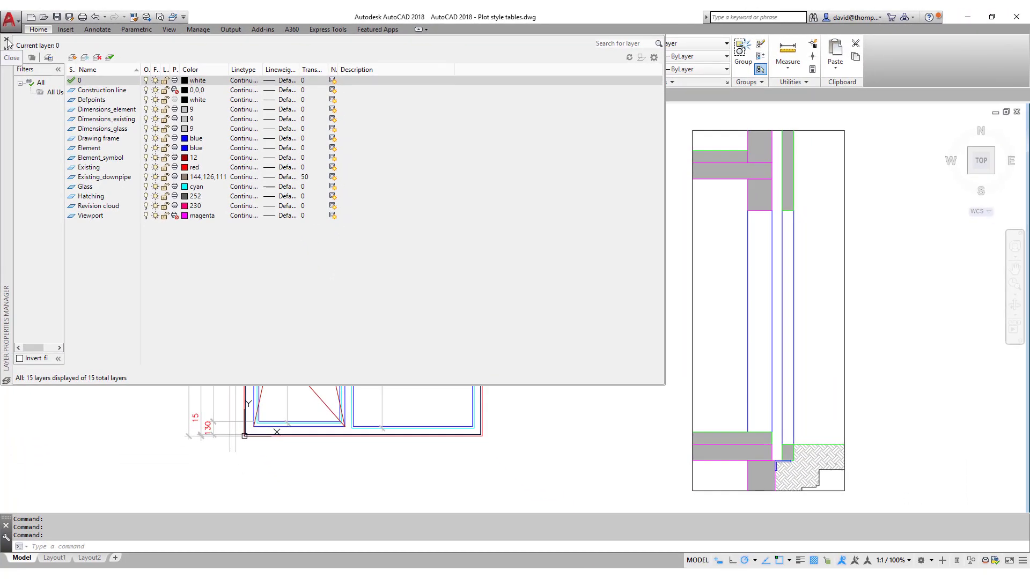
click(9, 54)
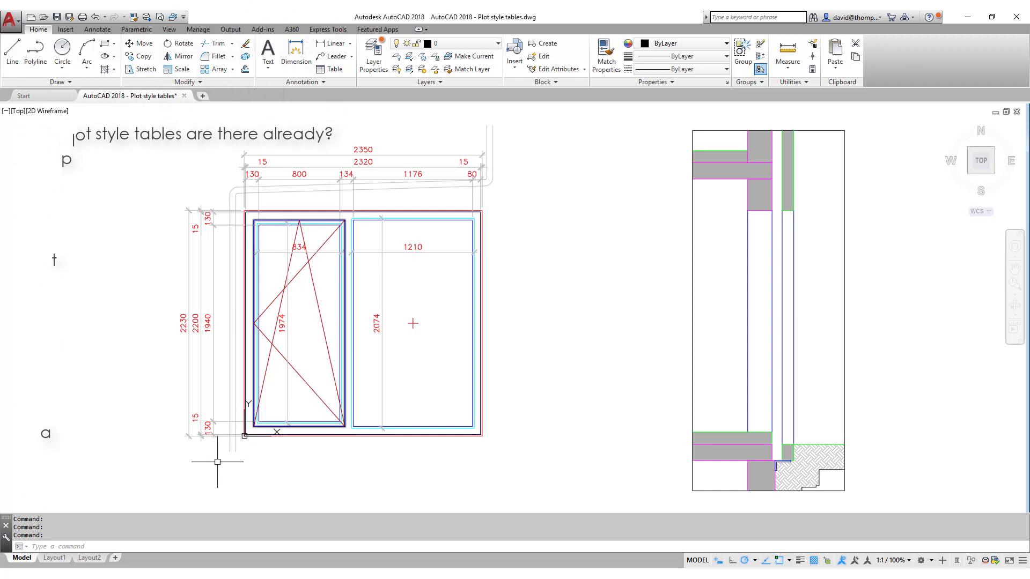
Create a new page setup for Layout1 named AutoCAD PDF DIN A4, dismissing the plotter configuration warning
click(55, 561)
right_click(56, 559)
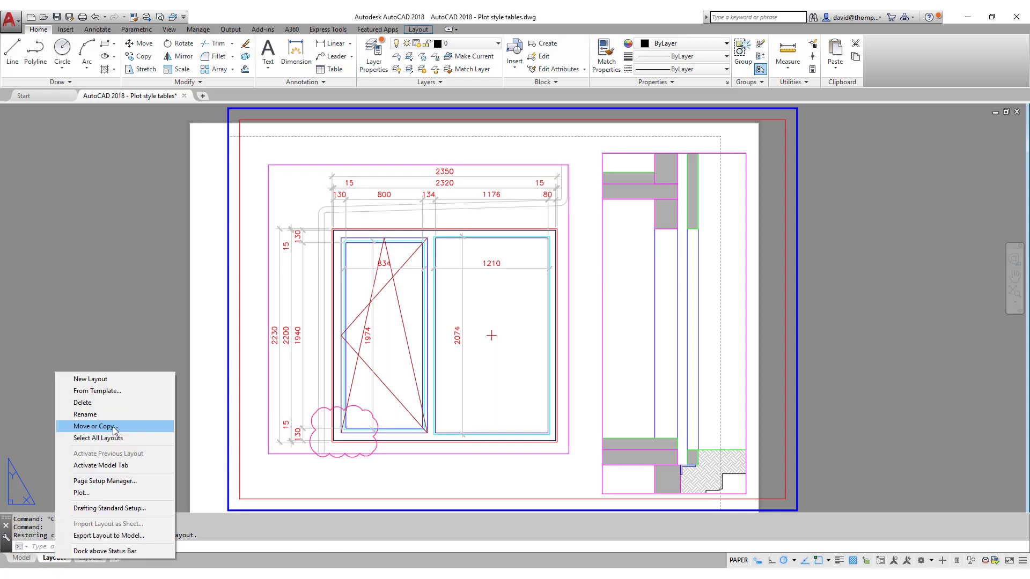
click(114, 481)
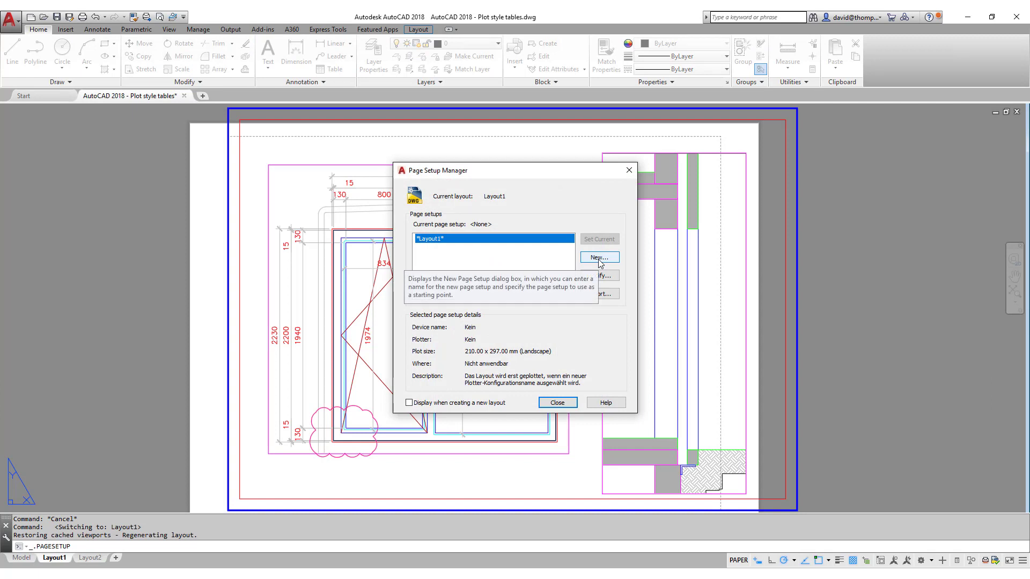
click(599, 258)
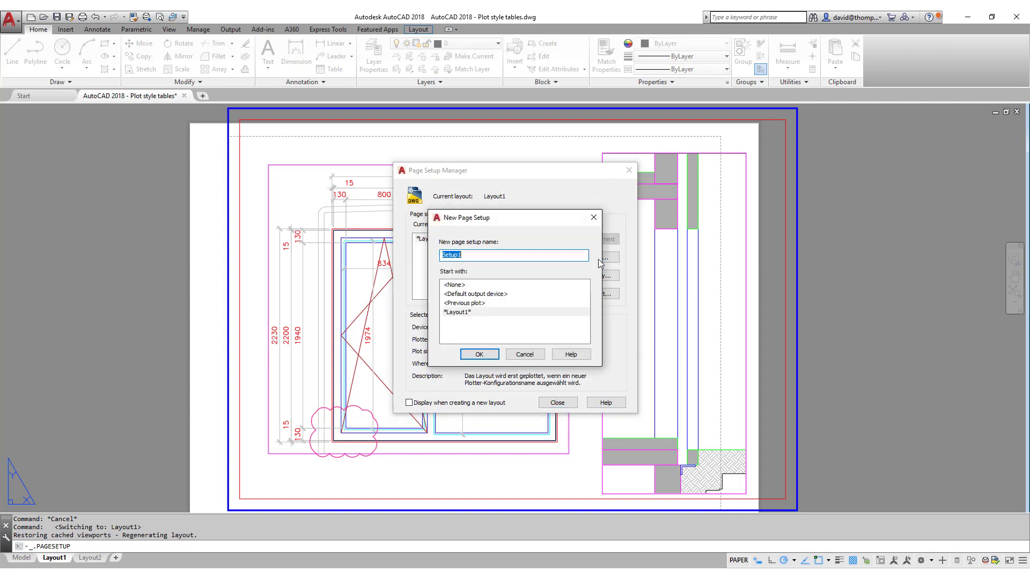
text(AutoCAD PDF DIN A4)
click(489, 355)
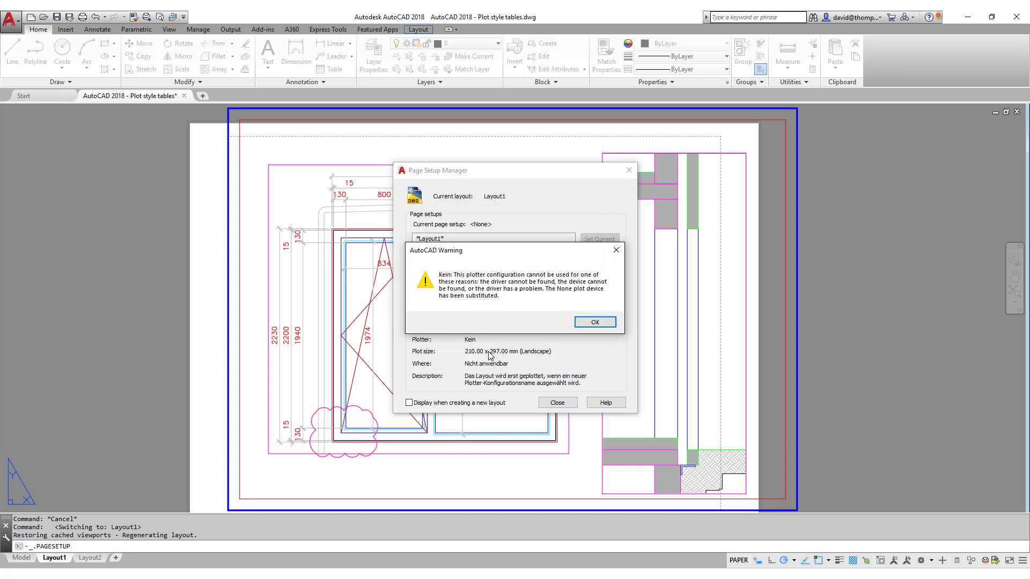
click(595, 323)
Set the plotter to AutoCAD PDF (High Quality Print).pc3 and the paper size to ISO full bleed A4 (297.00 x 210.00 MM)
click(470, 215)
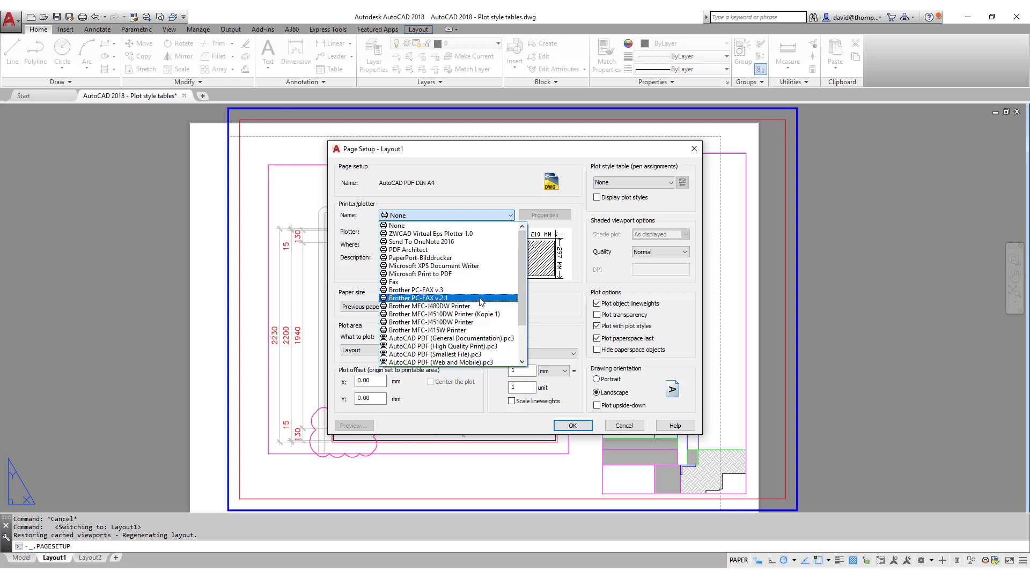
click(429, 348)
click(439, 307)
scroll(439, 316, up, 15)
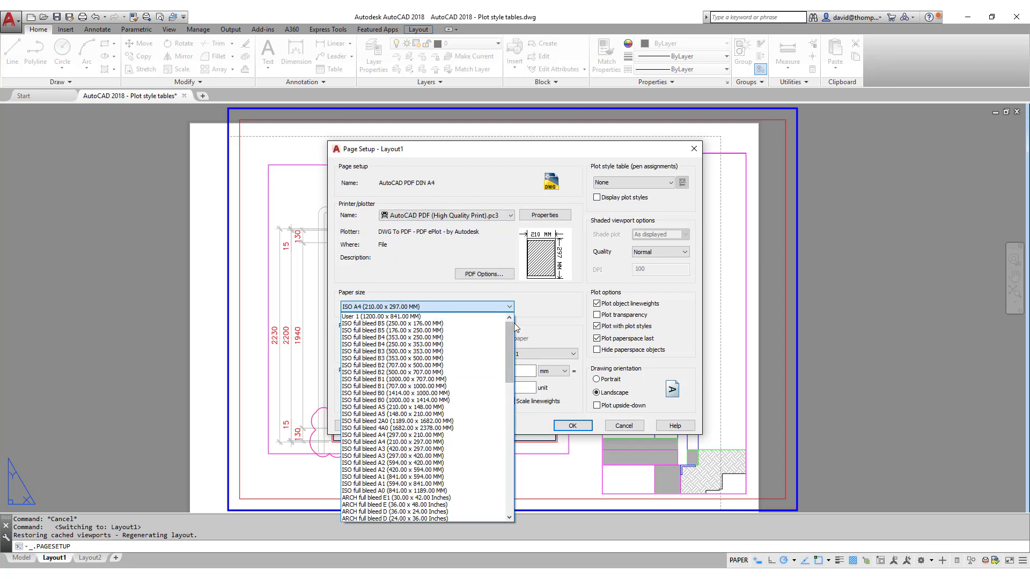
click(435, 435)
Define the plot area as a window with corners at 0,0 and 297,210
click(382, 350)
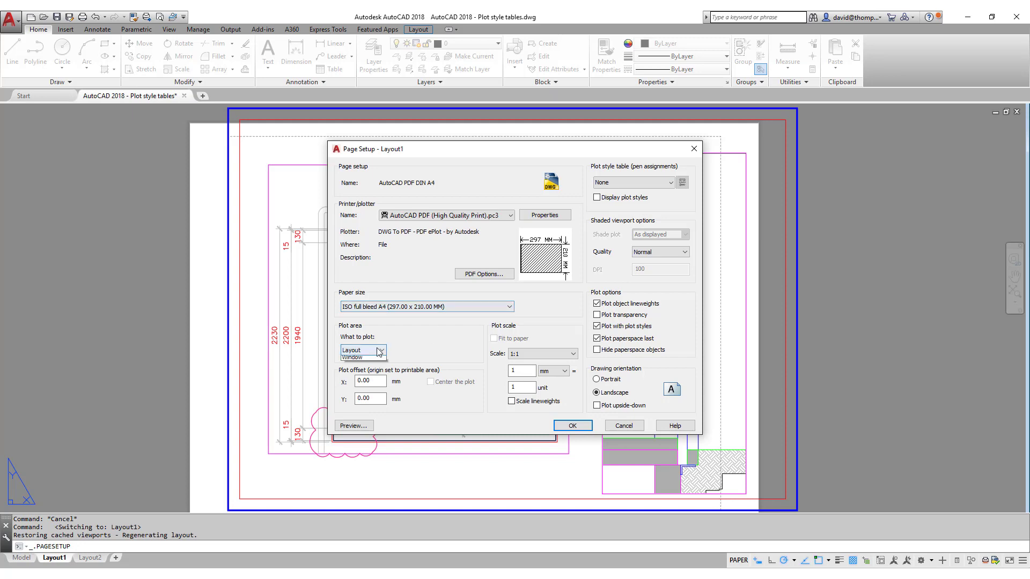
click(370, 380)
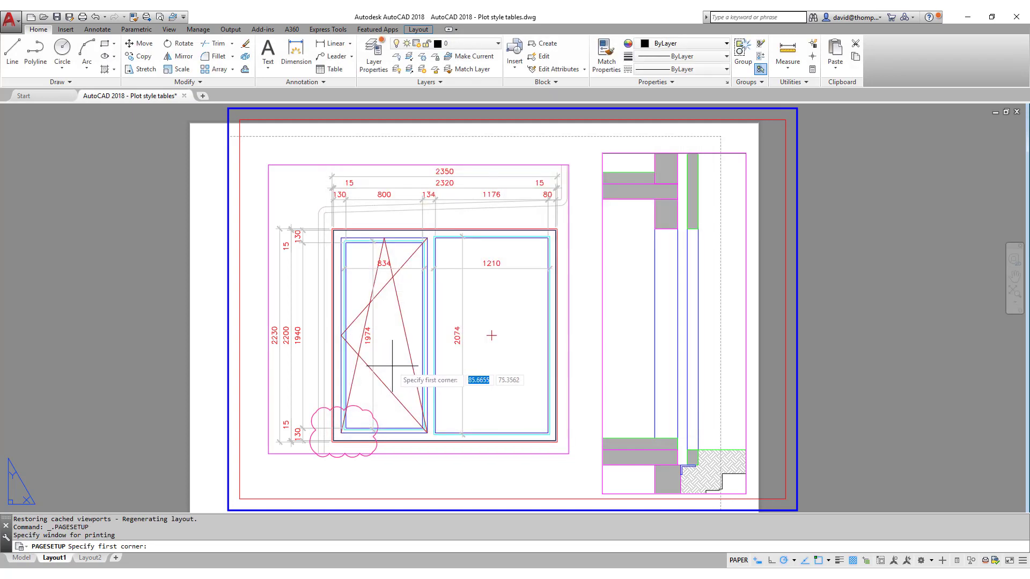
text(0,0)
key(Return)
text(297)
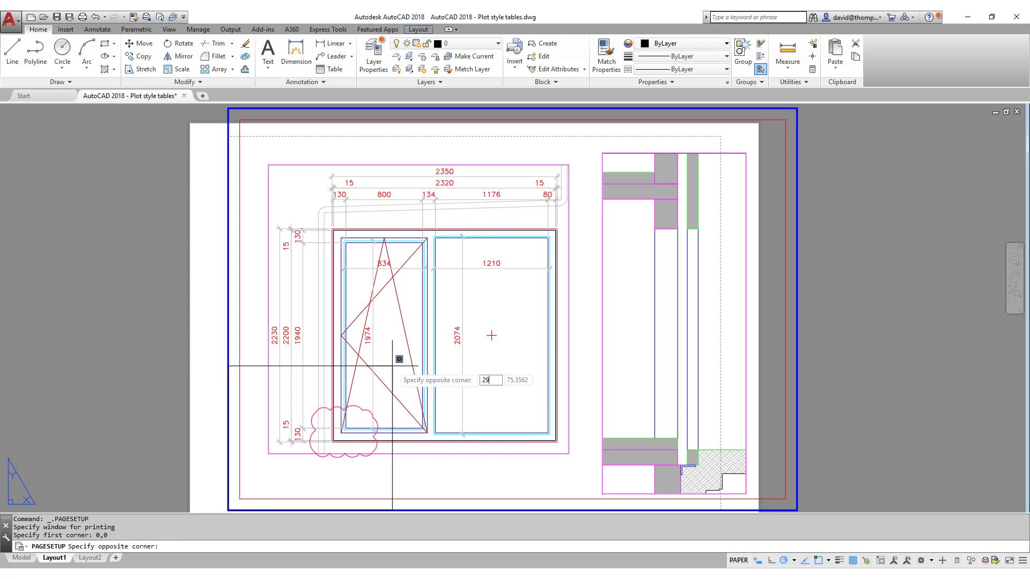
text(,210)
key(Return)
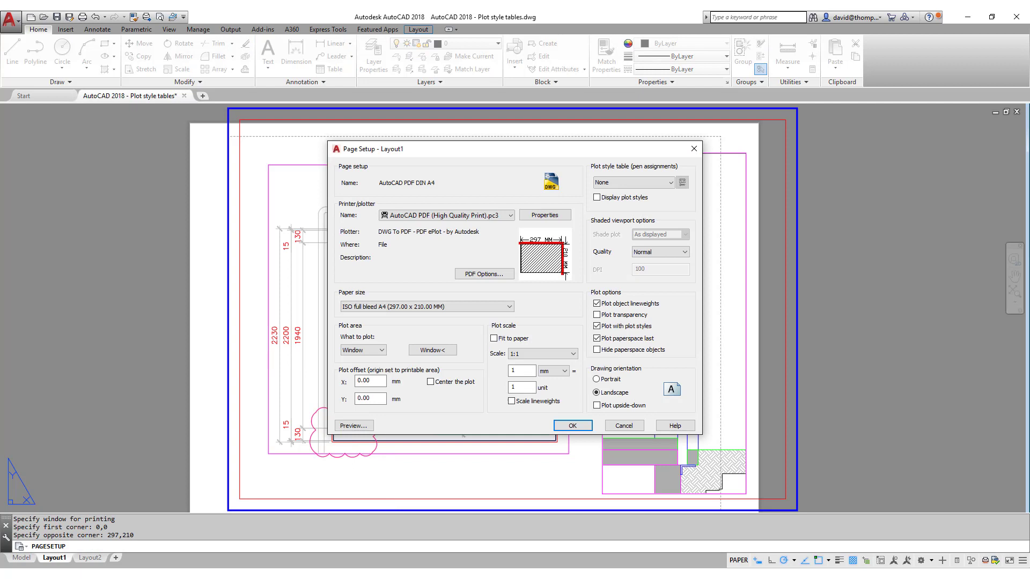
Fit the plot to the paper, enable plot transparency, and preview the result without a plot style table
click(494, 339)
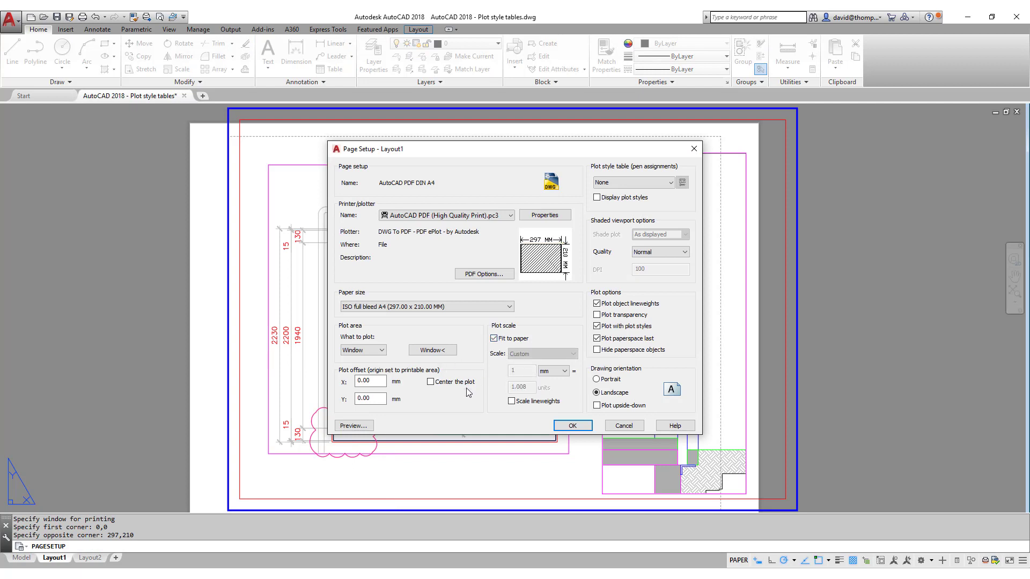
click(596, 315)
click(350, 425)
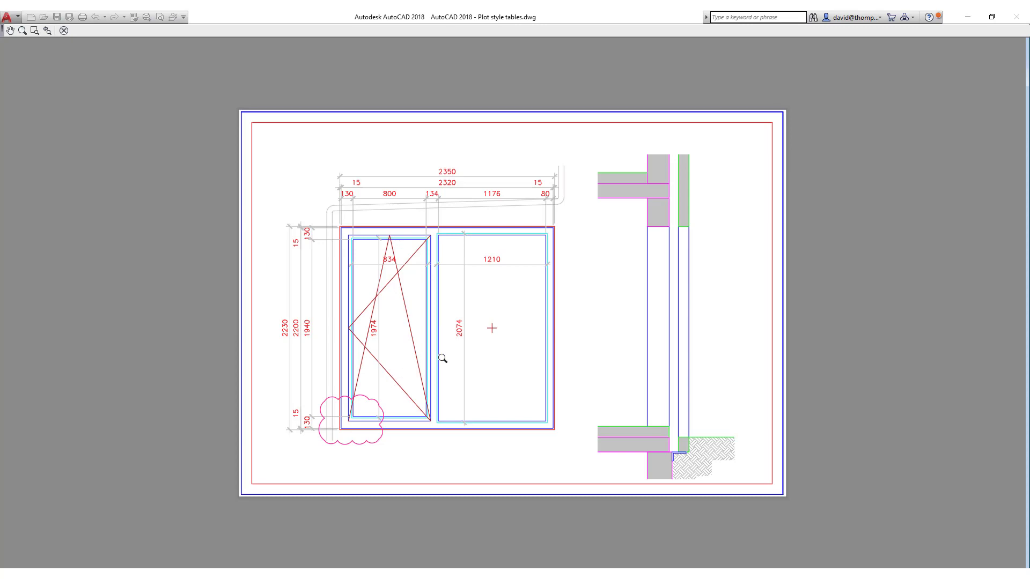
key(Escape)
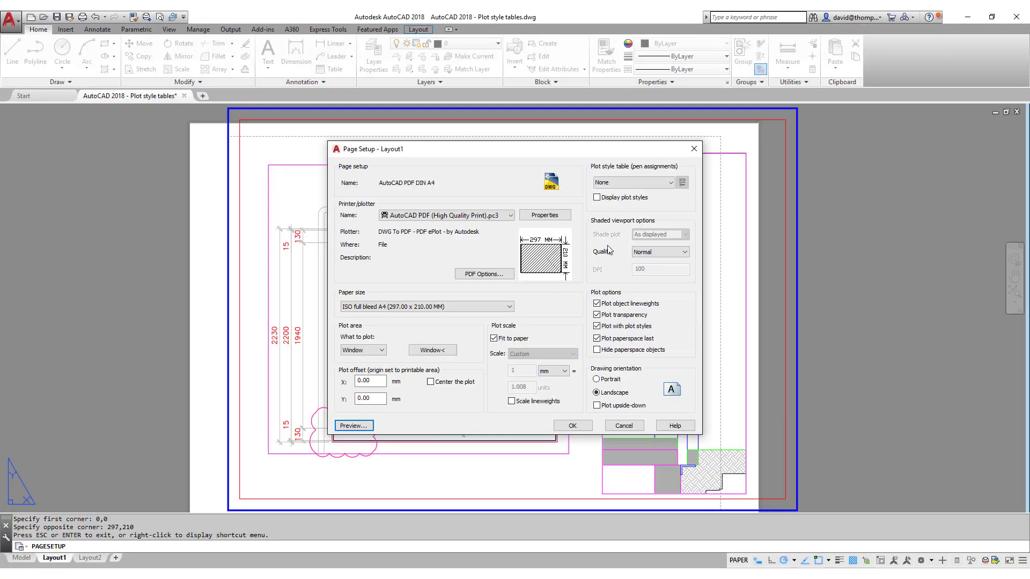
Assign the acad.ctb plot style table to the page setup and preview the plot
click(644, 183)
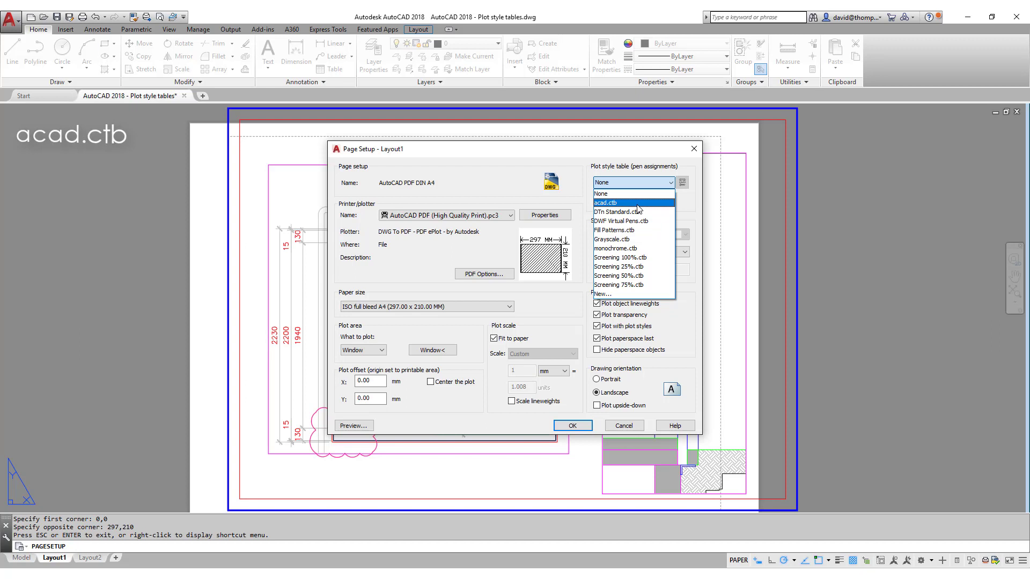
click(637, 204)
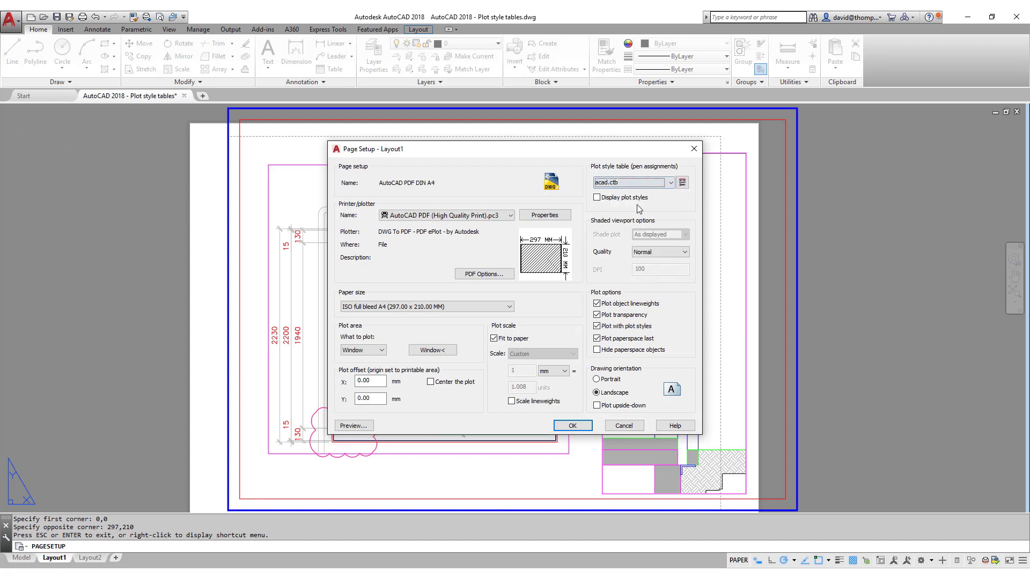
click(354, 426)
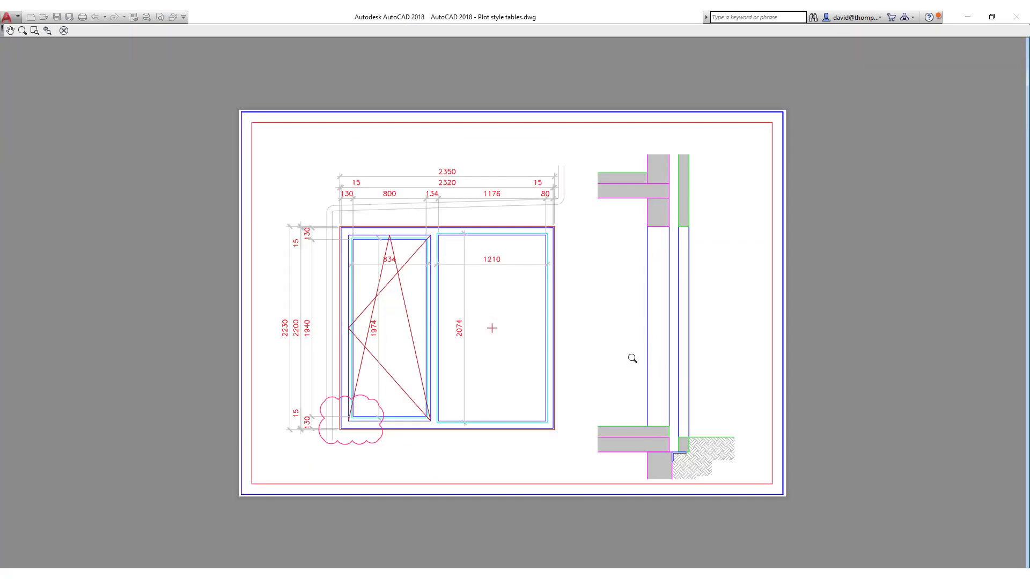
key(Escape)
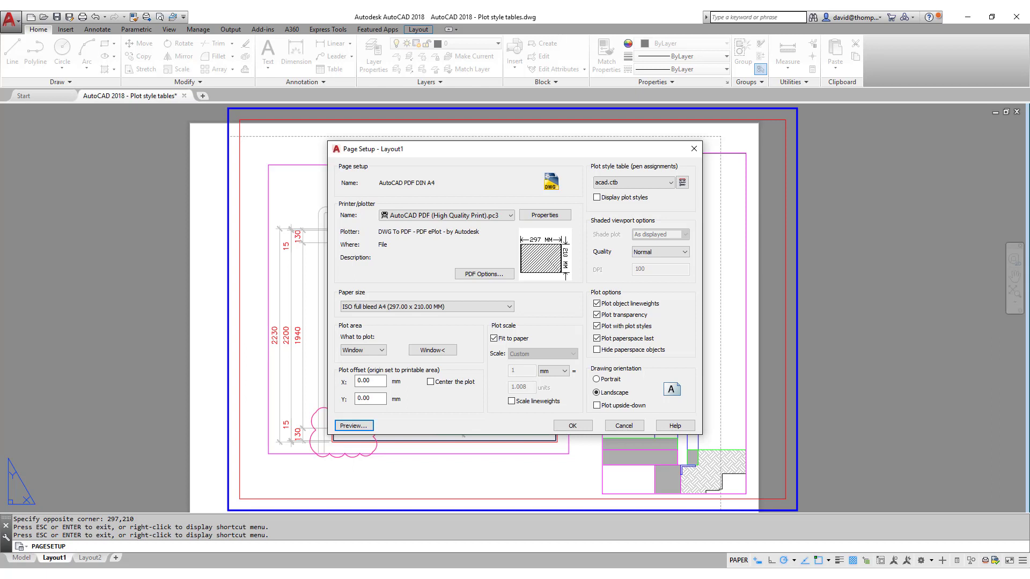
Assign the Grayscale.ctb plot style table to the page setup and open the plot preview
click(633, 184)
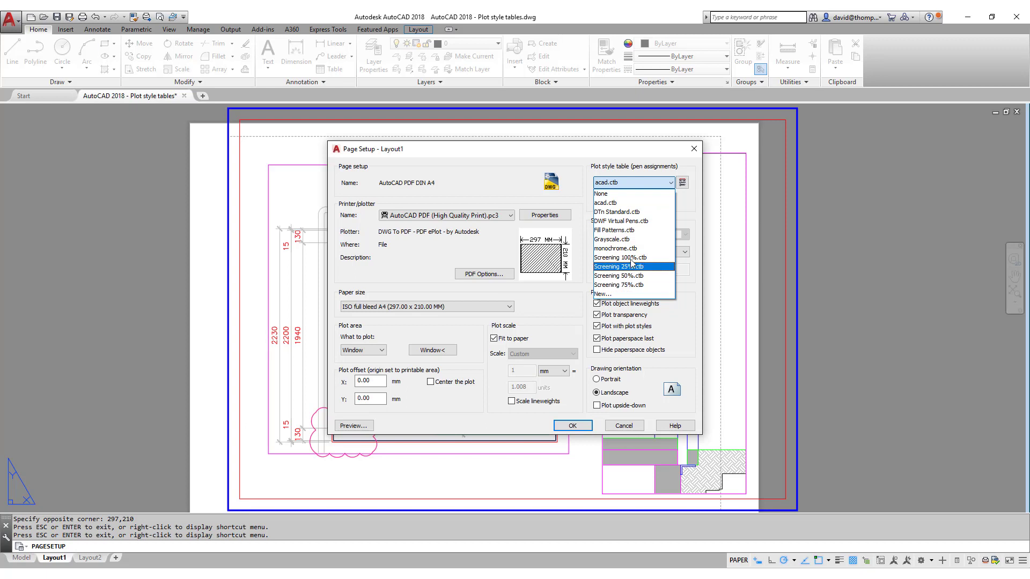
click(612, 239)
click(354, 426)
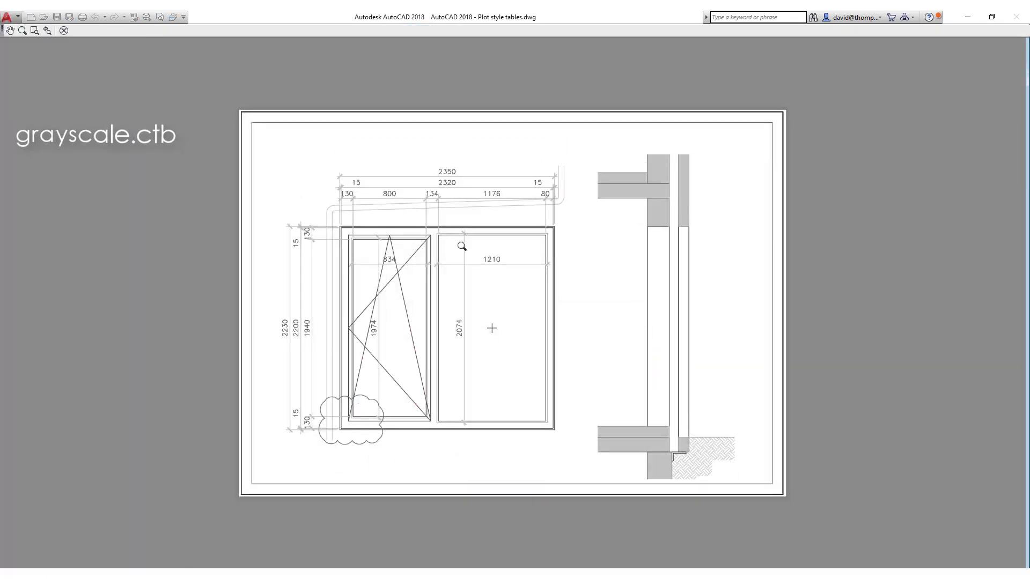
Examine how the downpipe lines above the window plot in the grayscale preview, then exit the preview
scroll(460, 226, up, 5)
scroll(543, 241, down, 3)
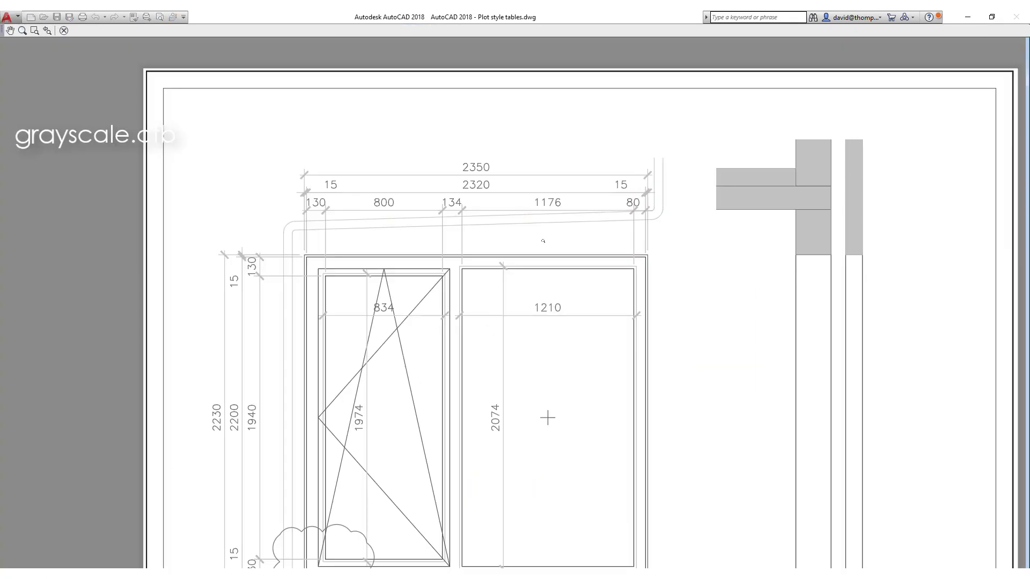
scroll(543, 241, up, 2)
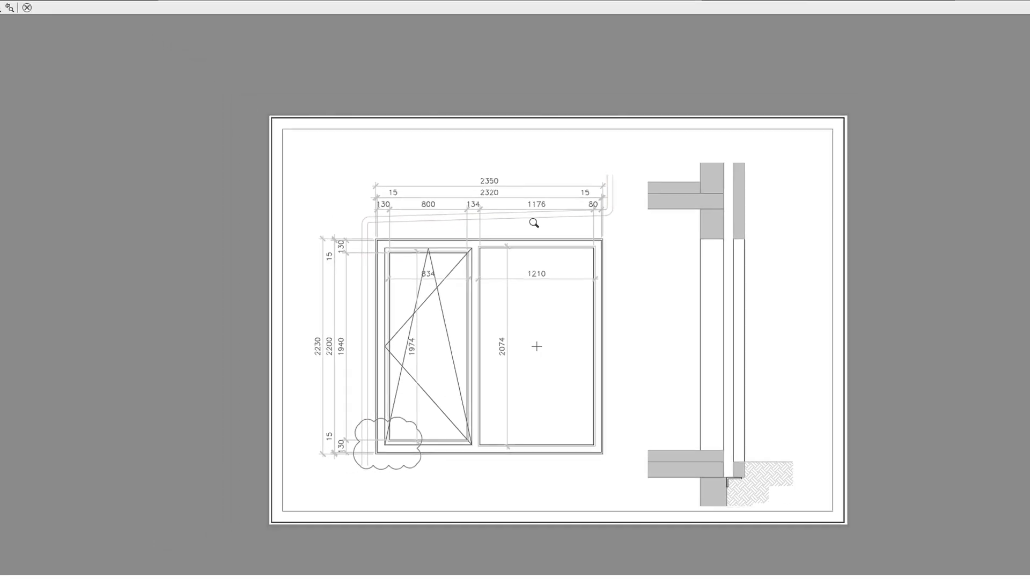
scroll(486, 178, up, 4)
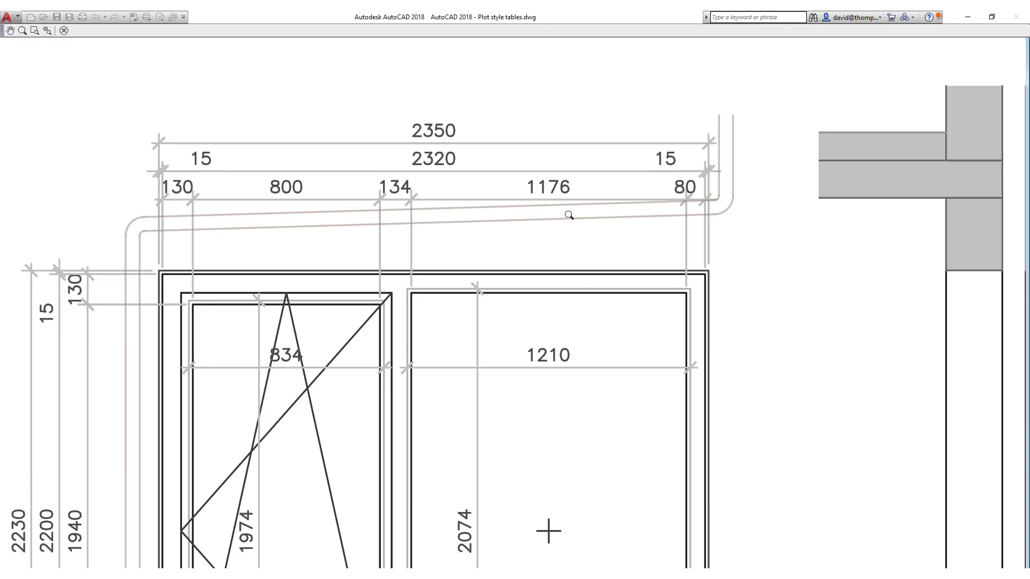
scroll(567, 214, up, 3)
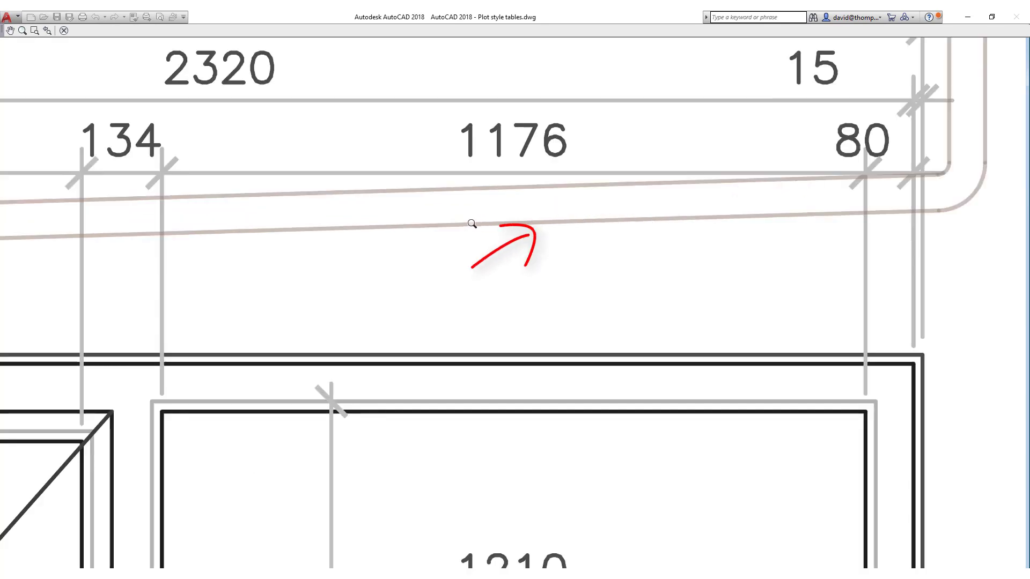
scroll(531, 242, down, 4)
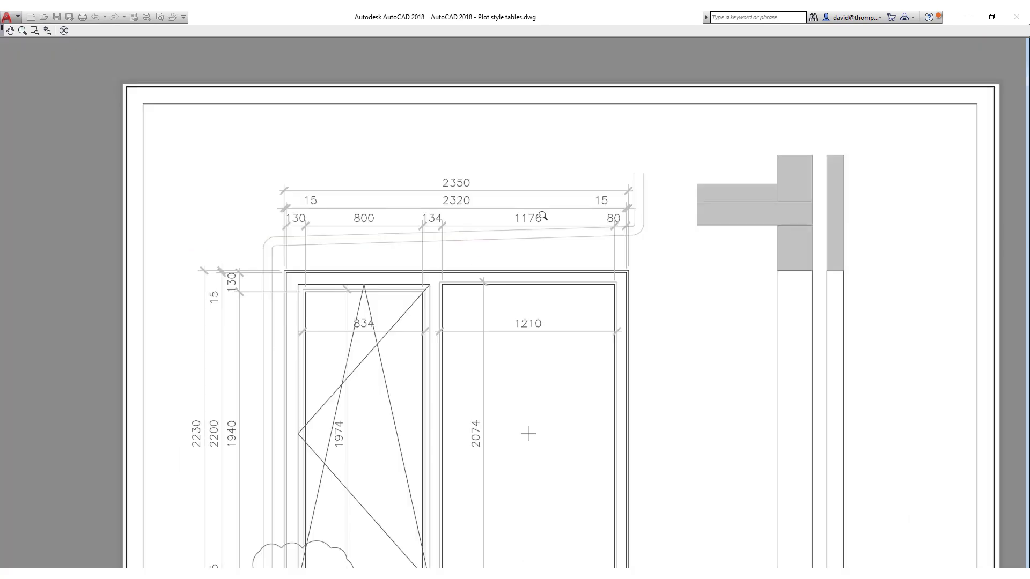
scroll(543, 215, down, 2)
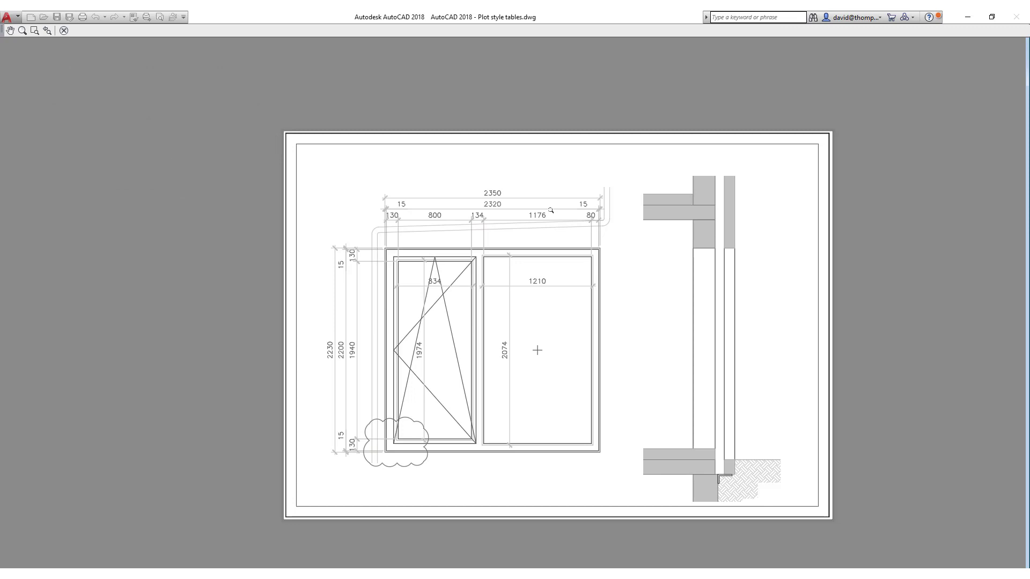
key(Escape)
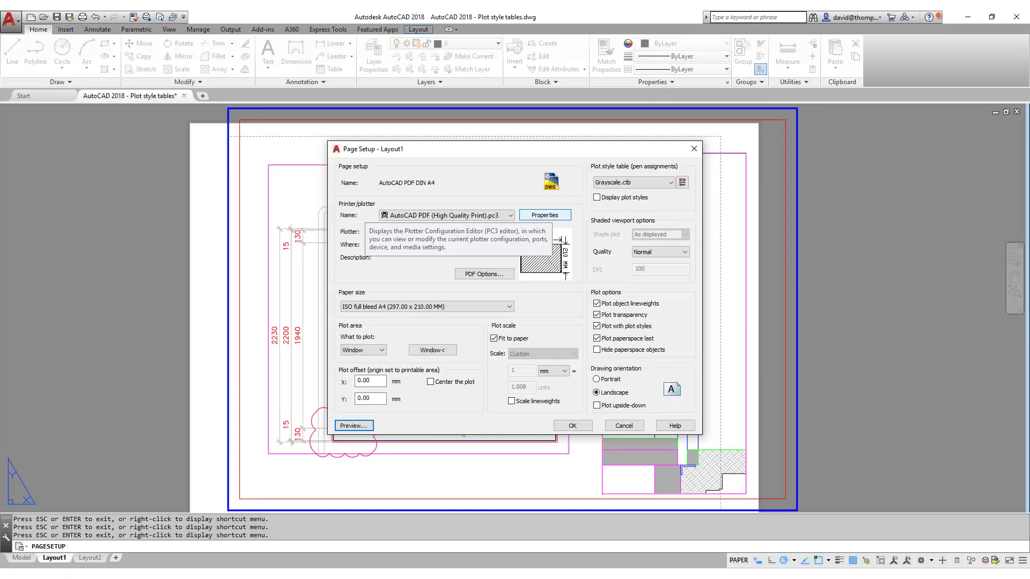
Save the AutoCAD PDF DIN A4 page setup, make it current for Layout1, and close the Page Setup Manager
click(572, 426)
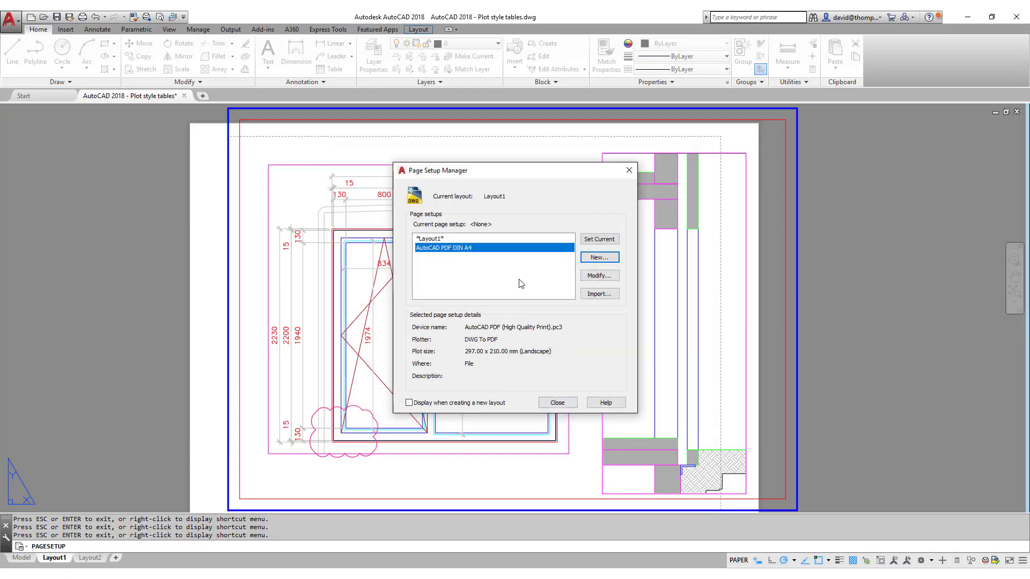
click(596, 240)
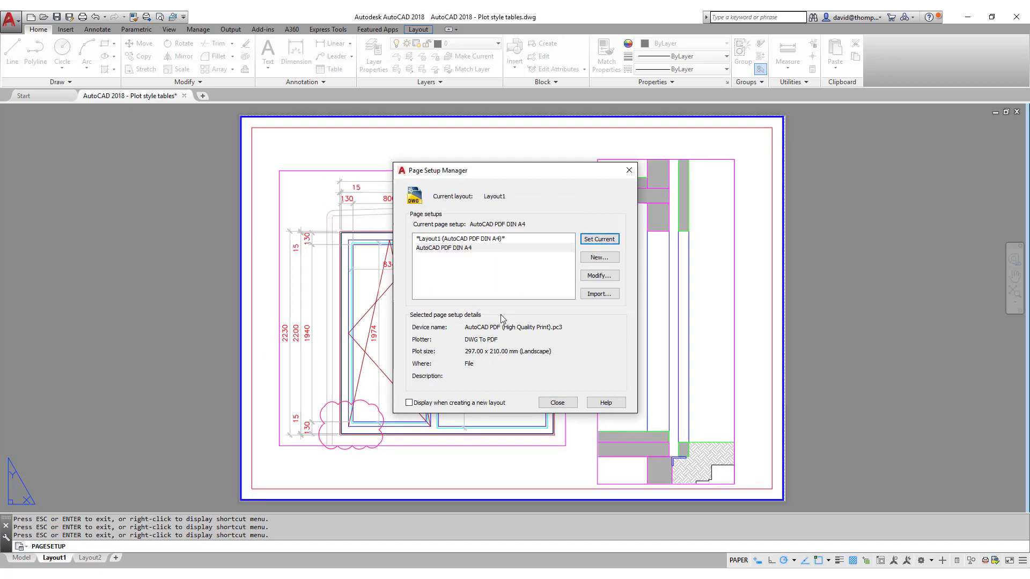
click(557, 403)
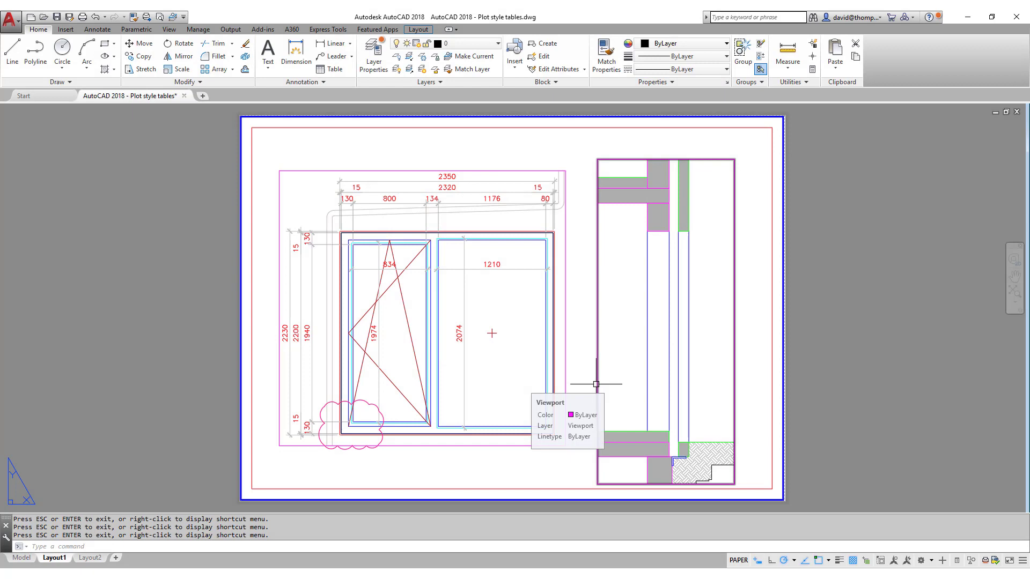
Preview the plot of Layout1 and inspect the downpipe's corner lines up close
click(160, 20)
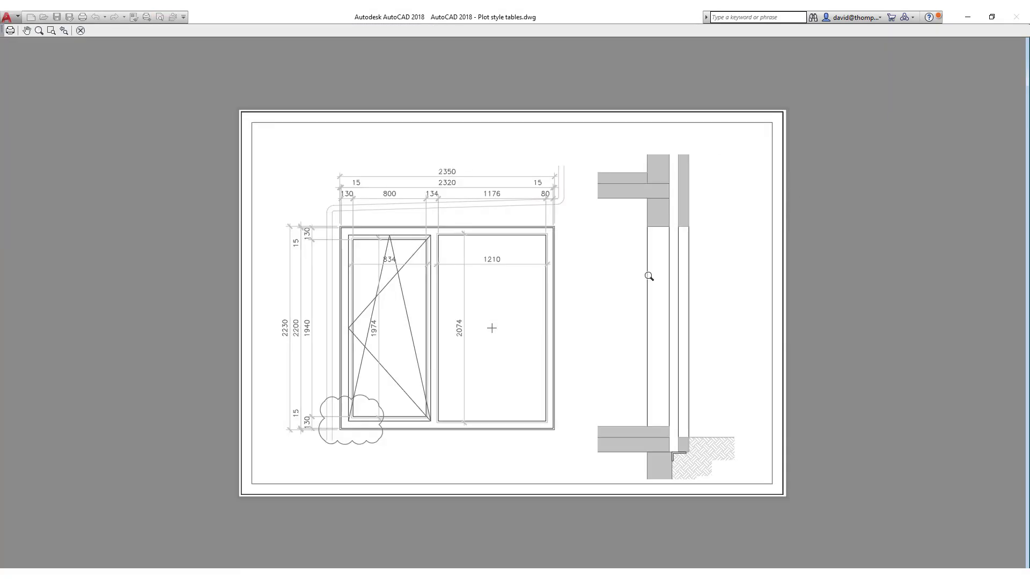
scroll(580, 197, up, 8)
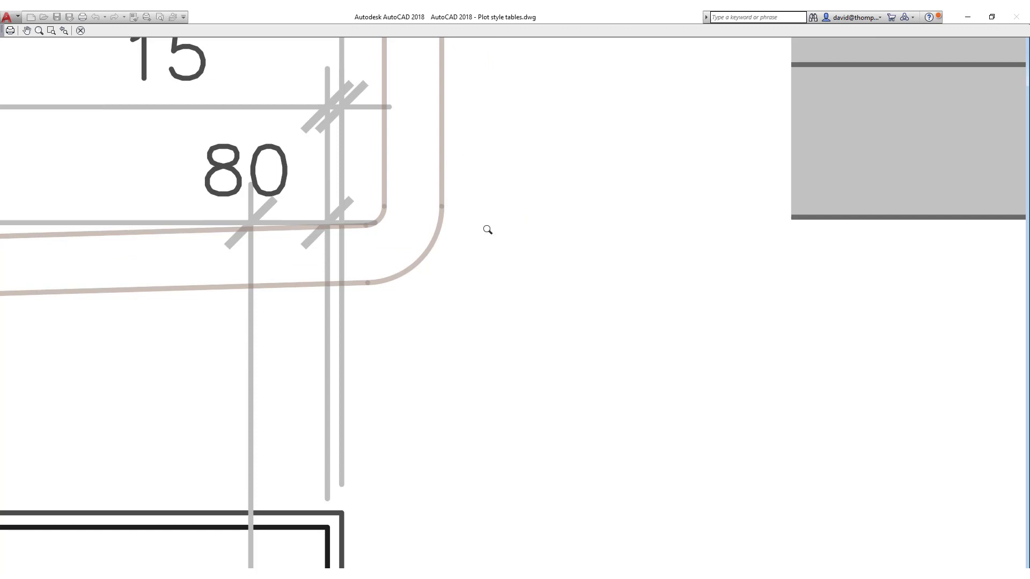
key(Escape)
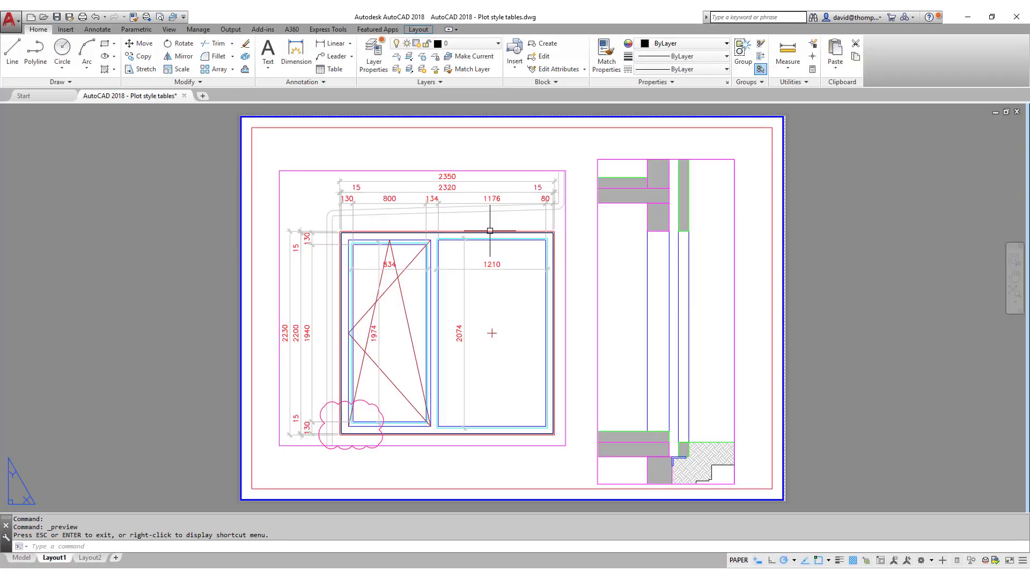
Change the Existing_downpipe layer's colour to index colour 35 in the layer properties
click(374, 56)
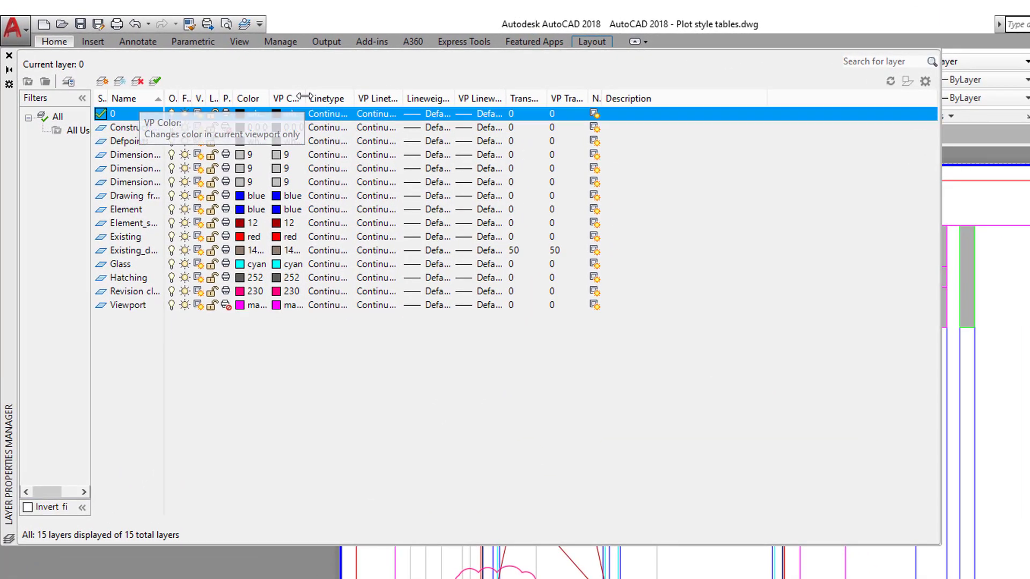
double_click(304, 96)
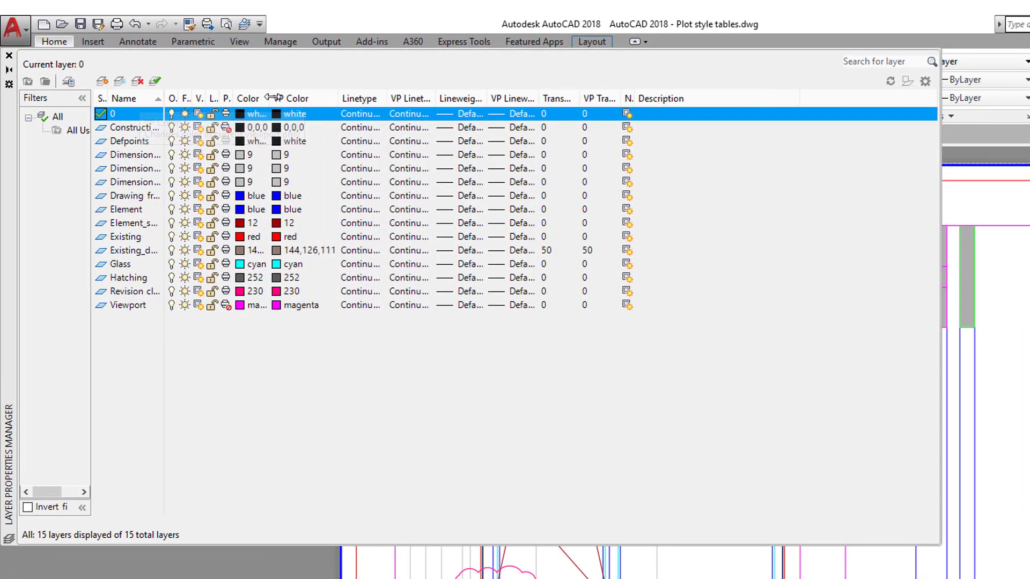
click(257, 255)
click(257, 255)
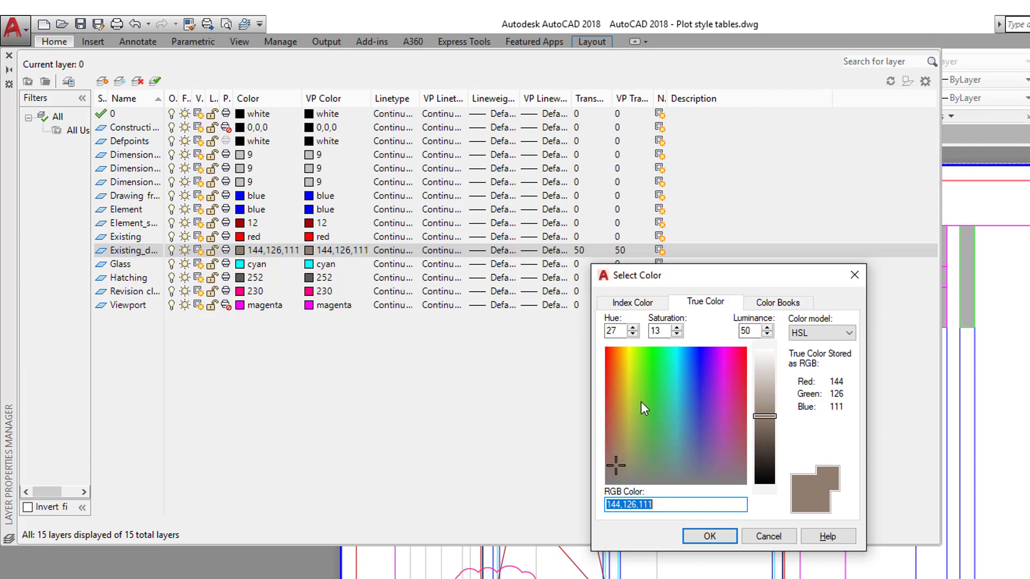
click(635, 302)
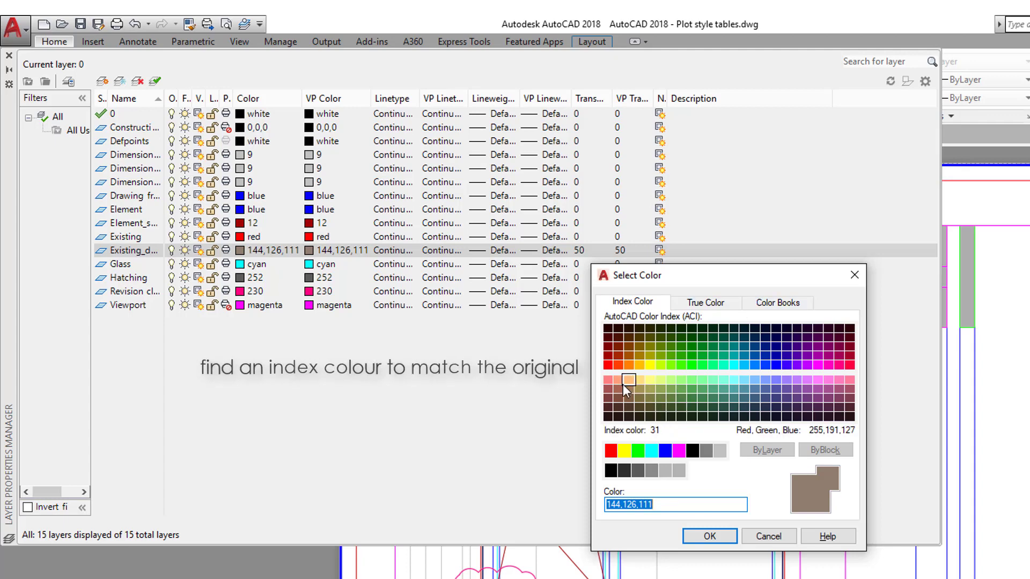
click(629, 397)
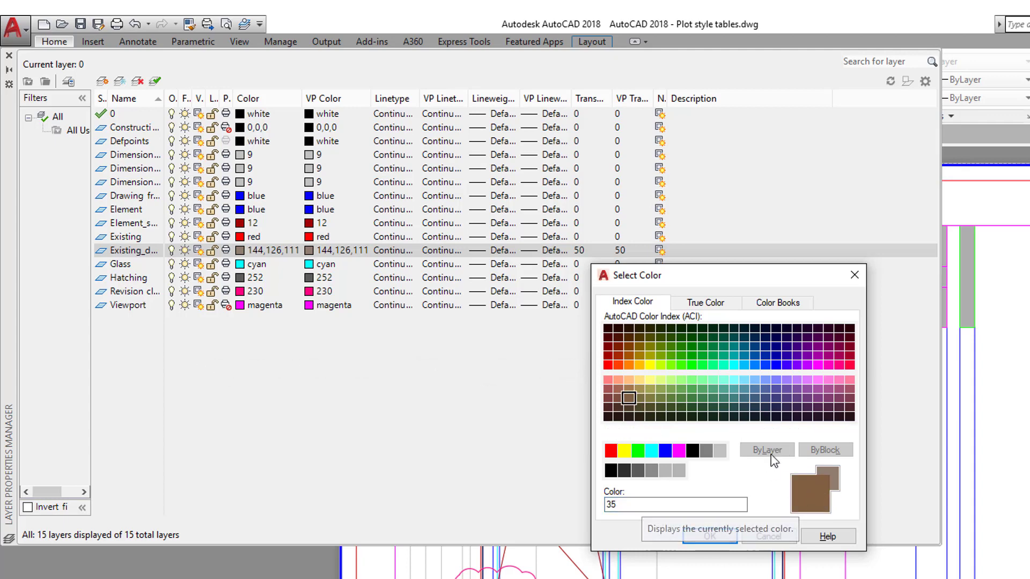
click(722, 533)
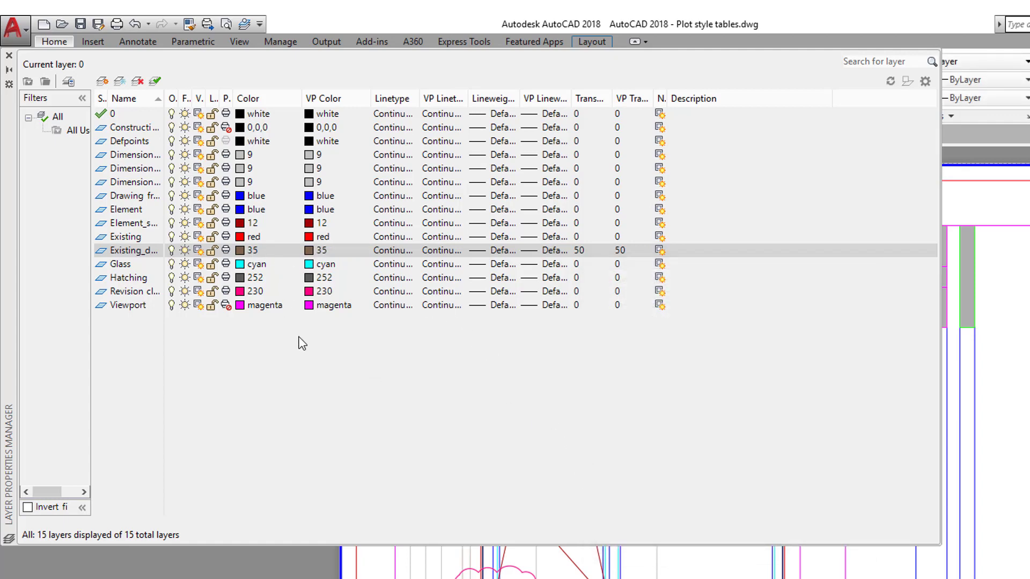
Set the Existing_downpipe layer's transparency to 60 and close the Layer Properties Manager
click(584, 252)
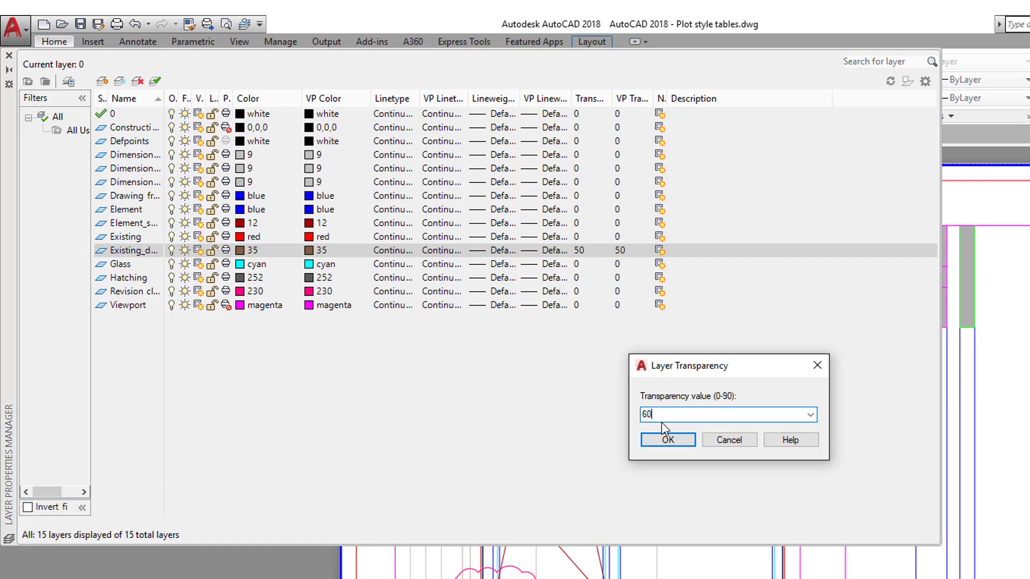
click(667, 438)
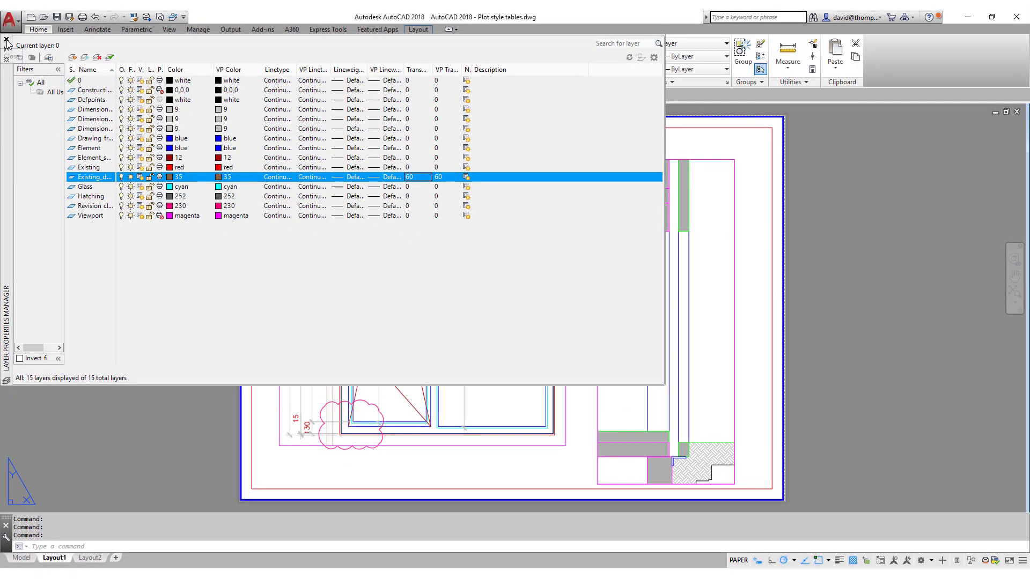
click(9, 55)
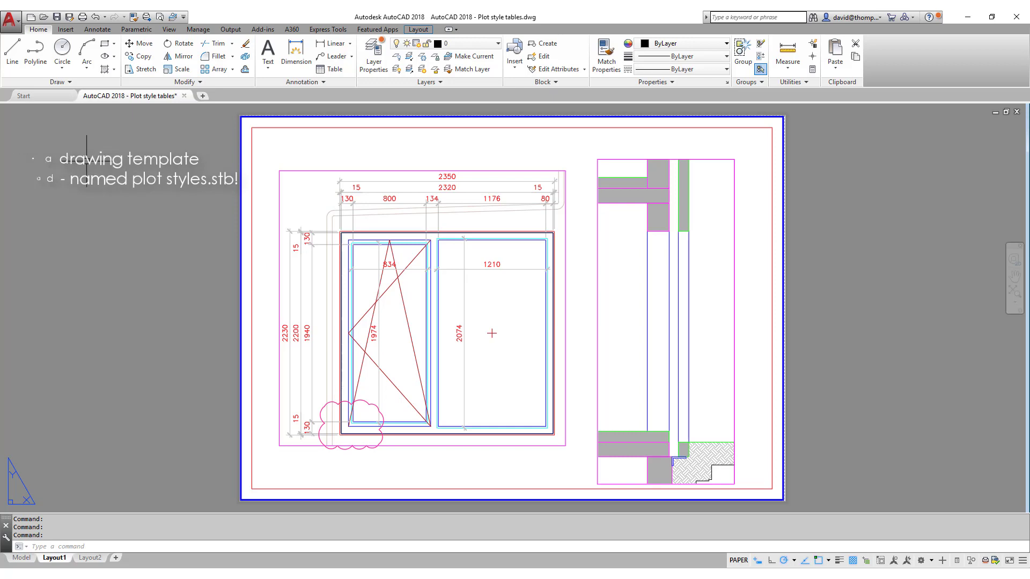
Look up the acadISO -Named Plot Styles.dwt template for a new drawing, then cancel the template selection
click(16, 26)
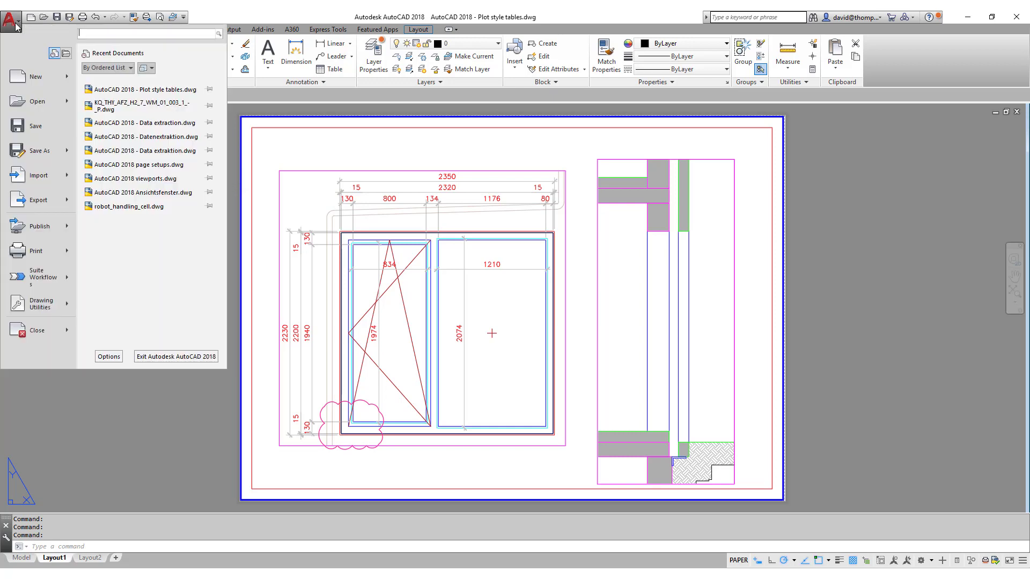
mouse_move(36, 77)
click(104, 101)
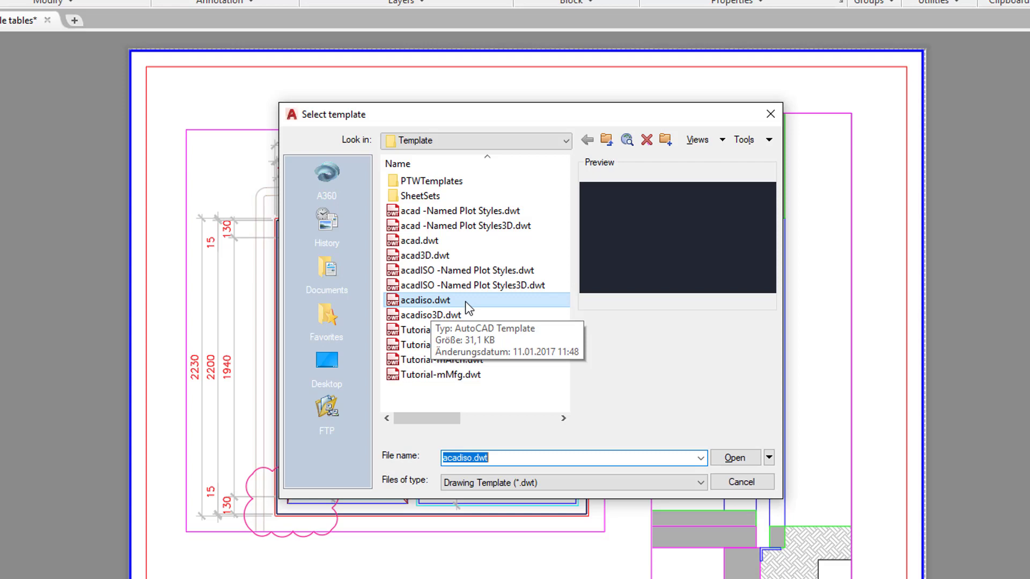
click(477, 271)
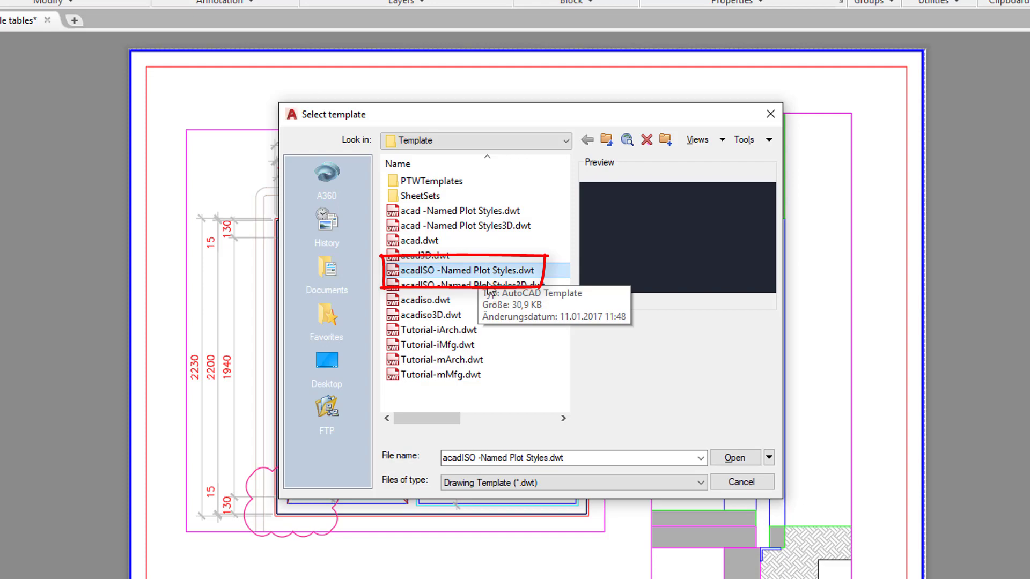
click(758, 488)
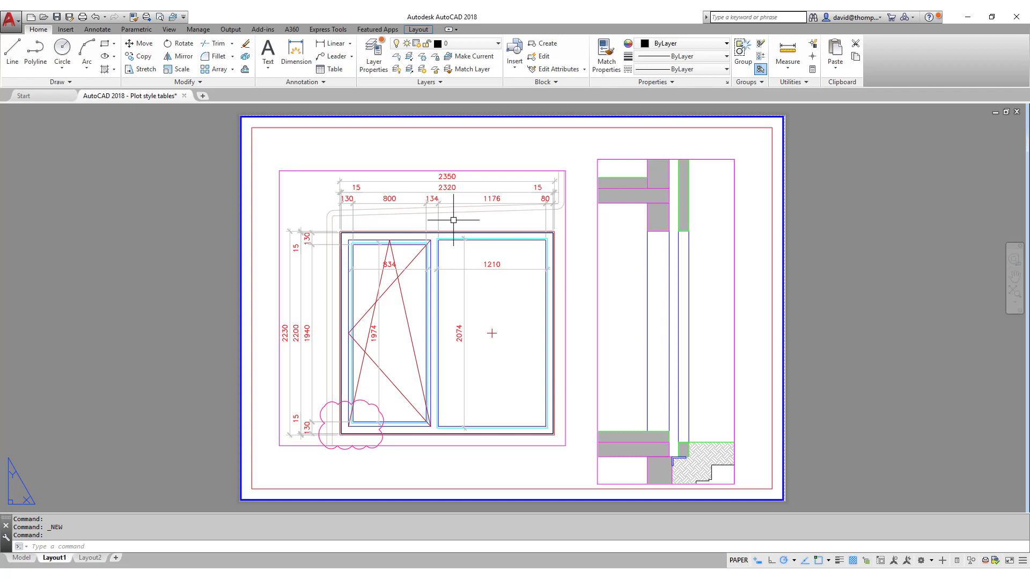
Open Layout1's AutoCAD PDF DIN A4 page setup for modification from the Page Setup Manager
right_click(59, 558)
click(102, 480)
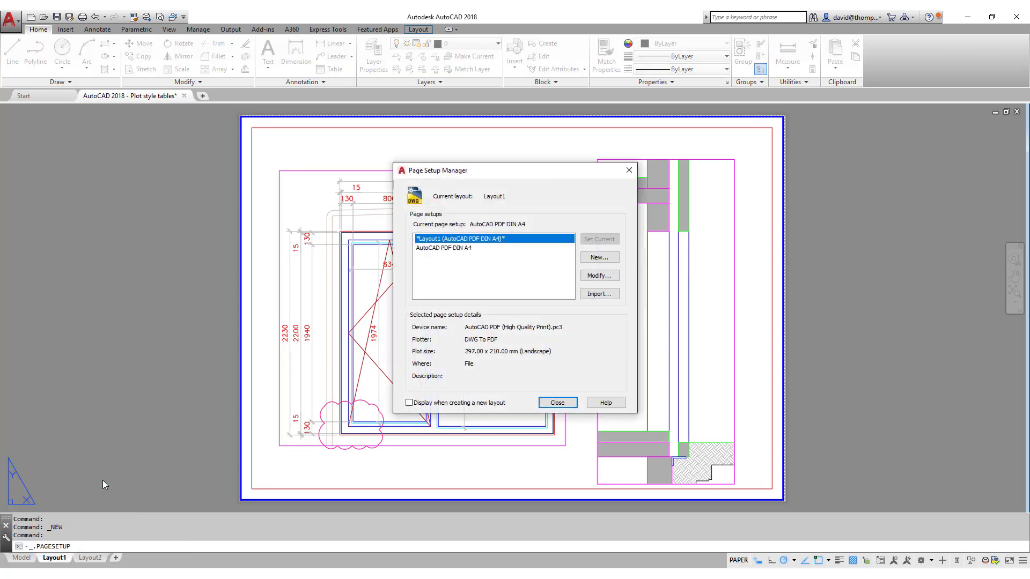
click(439, 249)
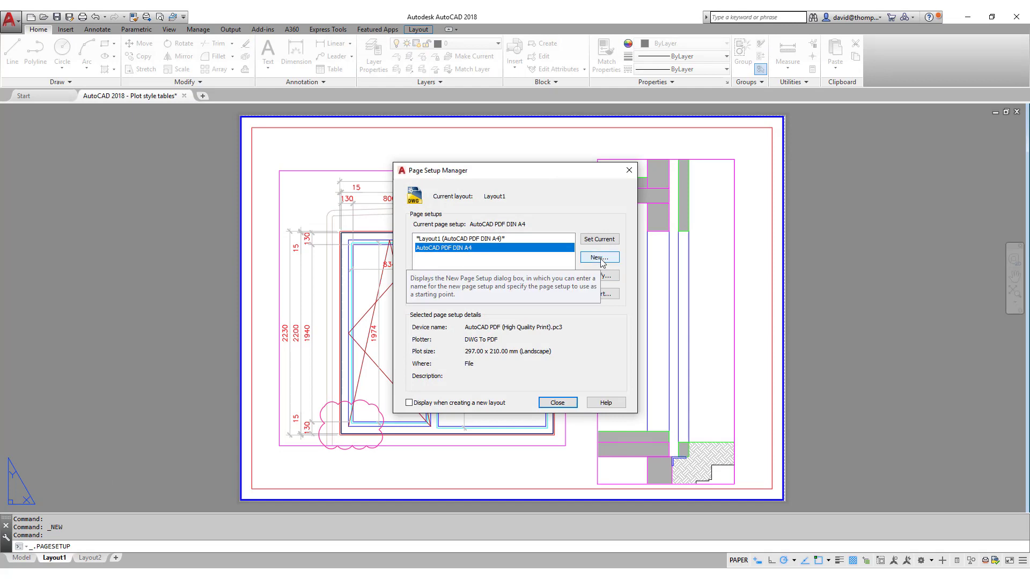
click(606, 276)
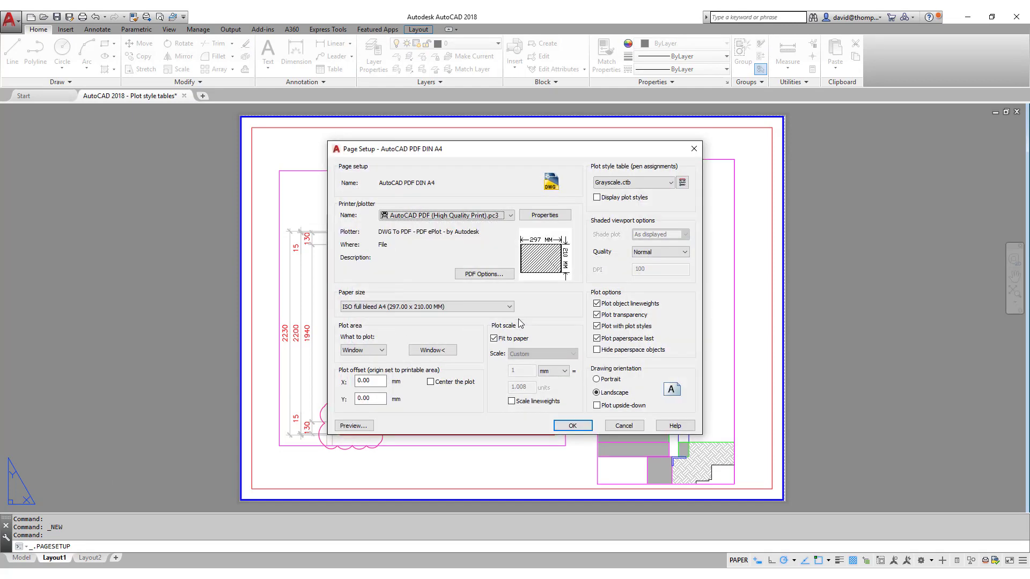
Preview the plot with Grayscale.ctb, inspect the downpipe lines above the window up close, and exit the preview
click(638, 185)
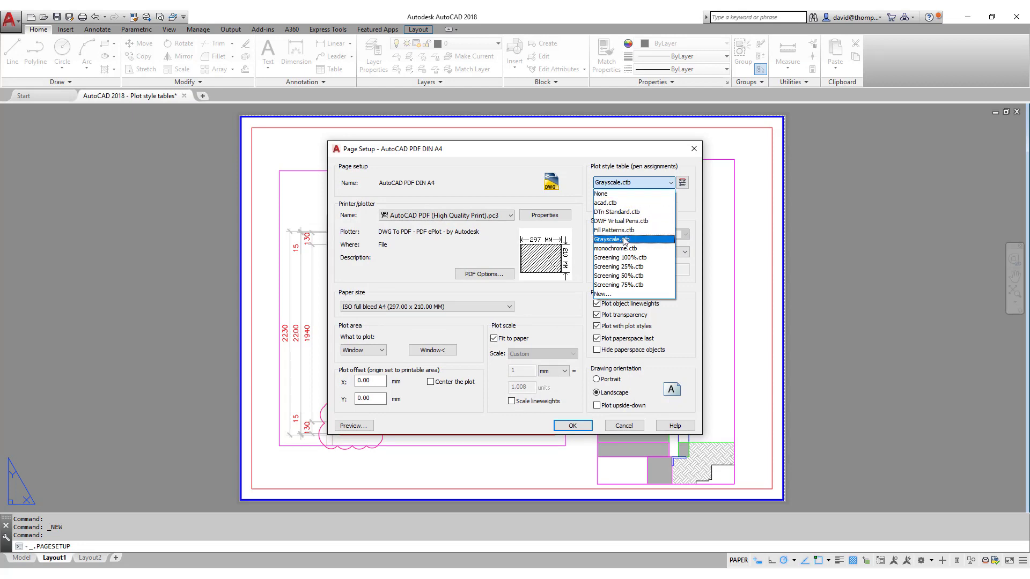
click(348, 427)
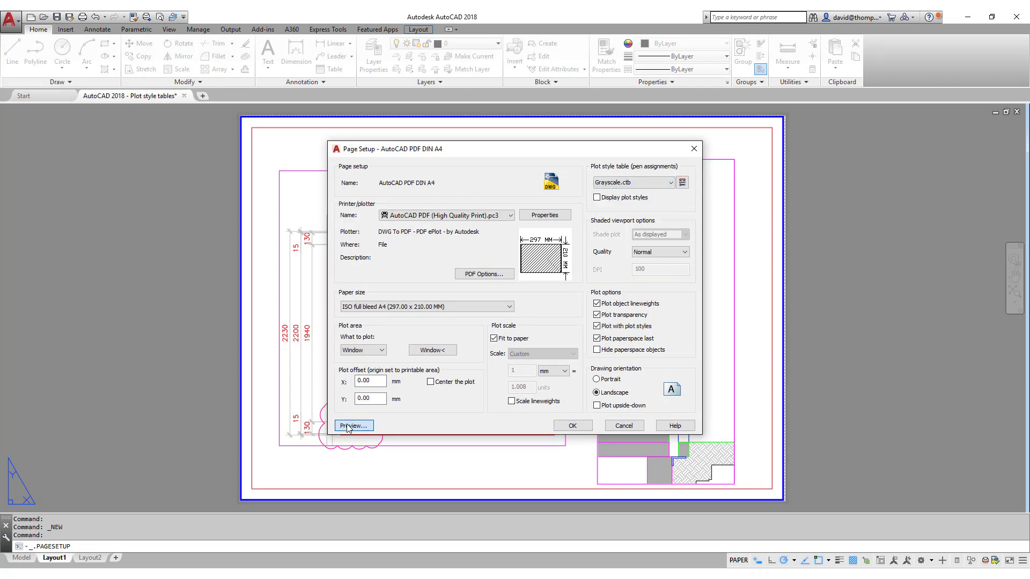
scroll(473, 199, up, 6)
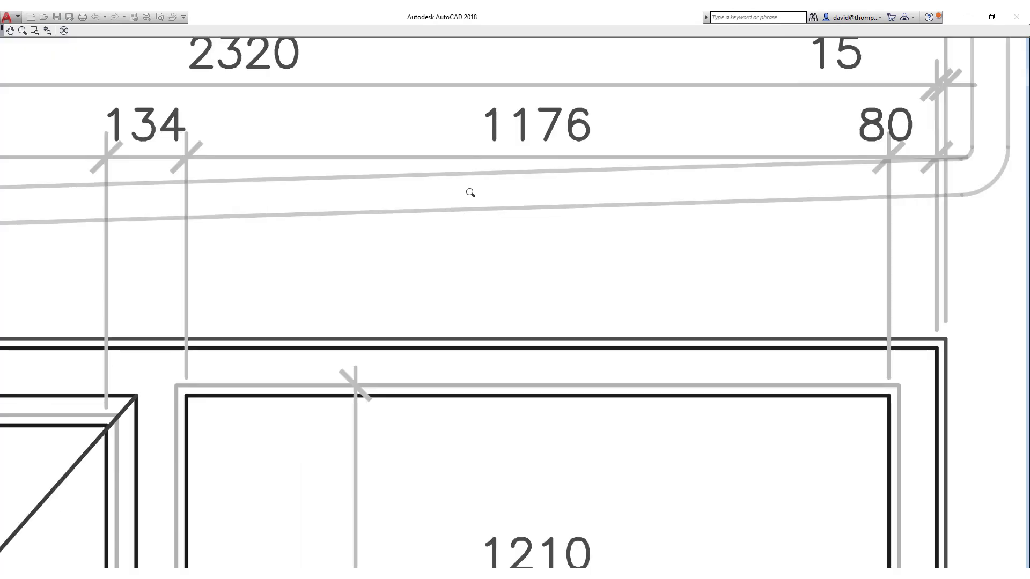
scroll(471, 193, down, 2)
scroll(490, 214, down, 6)
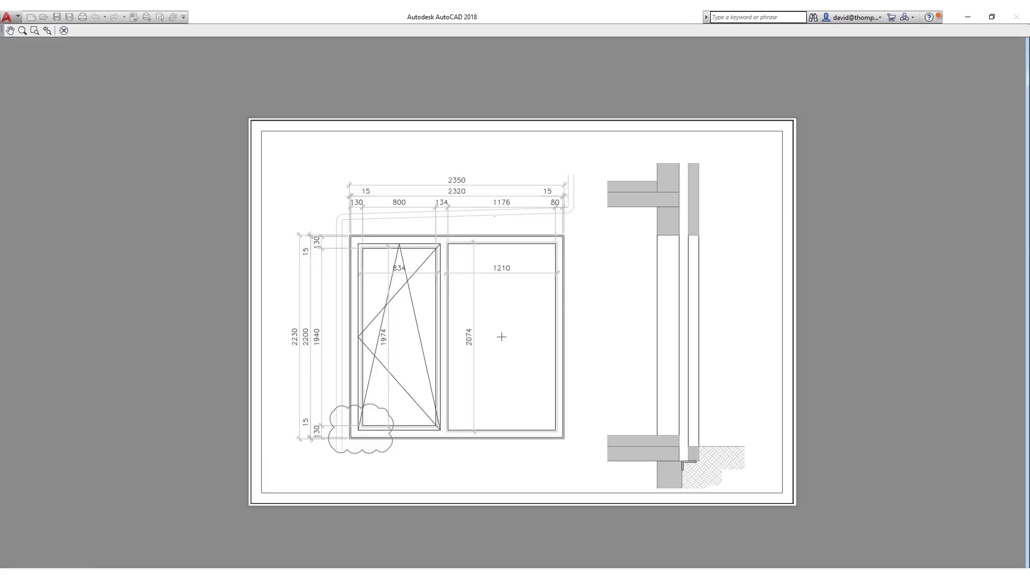
key(Escape)
Assign the monochrome.ctb plot style table to the page setup, preview the plot and exit the preview
click(633, 182)
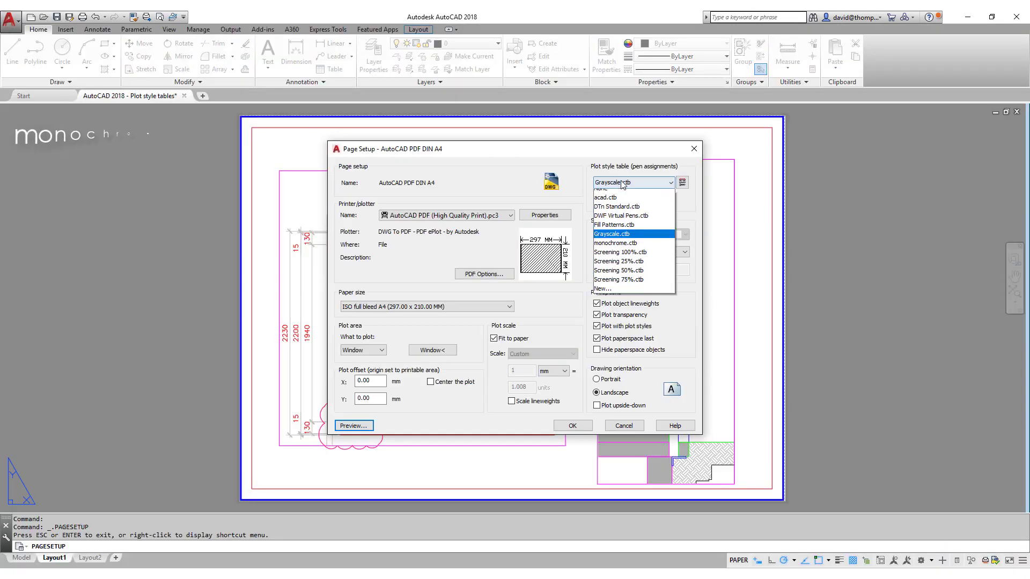
click(623, 249)
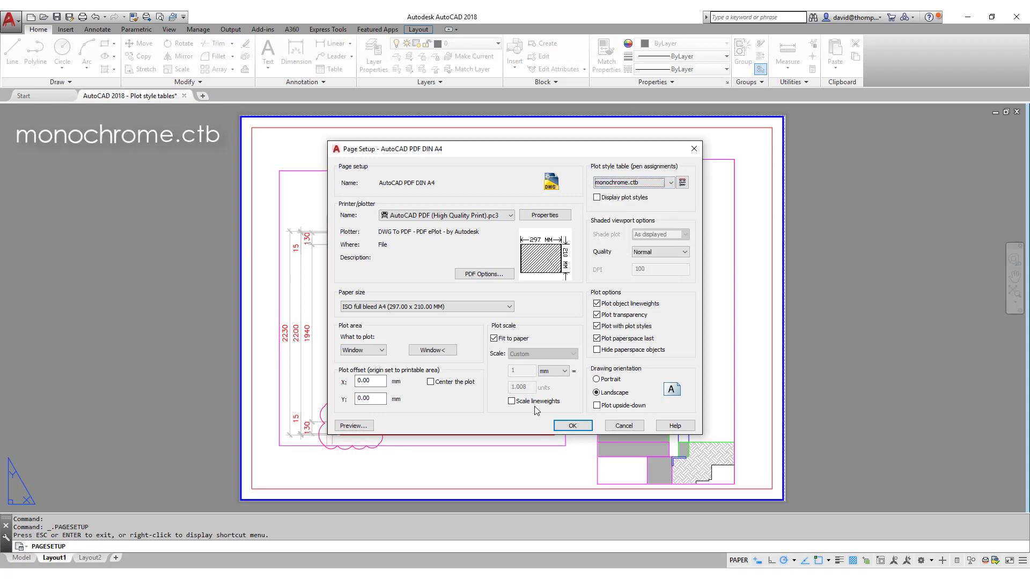
click(354, 426)
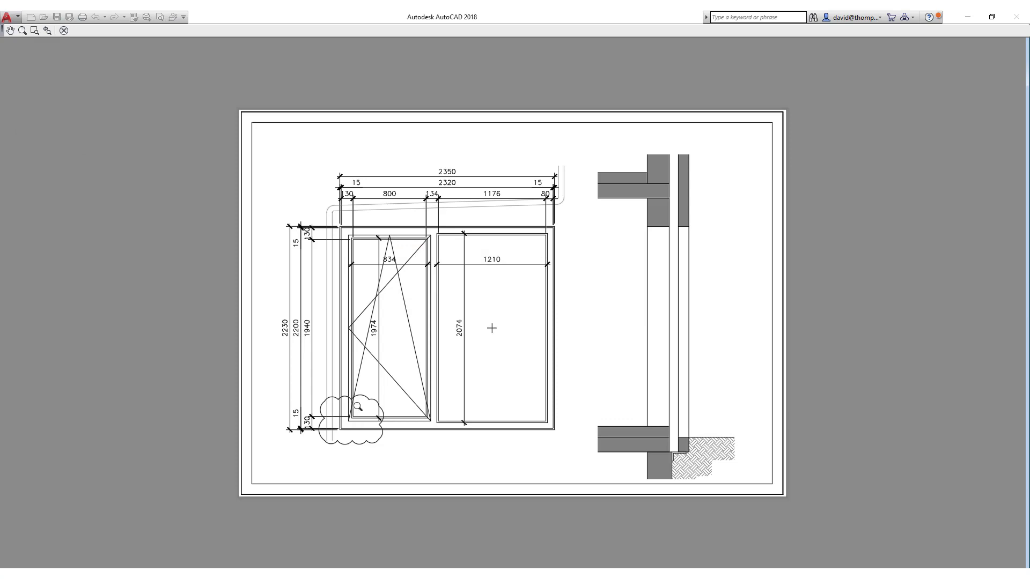
key(Escape)
Try the Screening 25%.ctb plot style table, then reassign monochrome.ctb and preview the plot
click(641, 183)
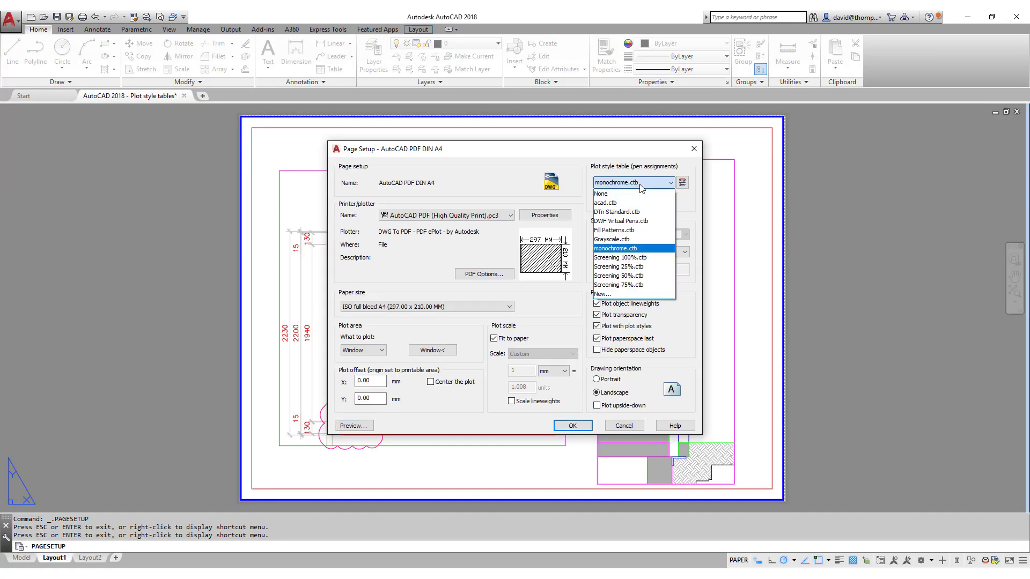
click(635, 266)
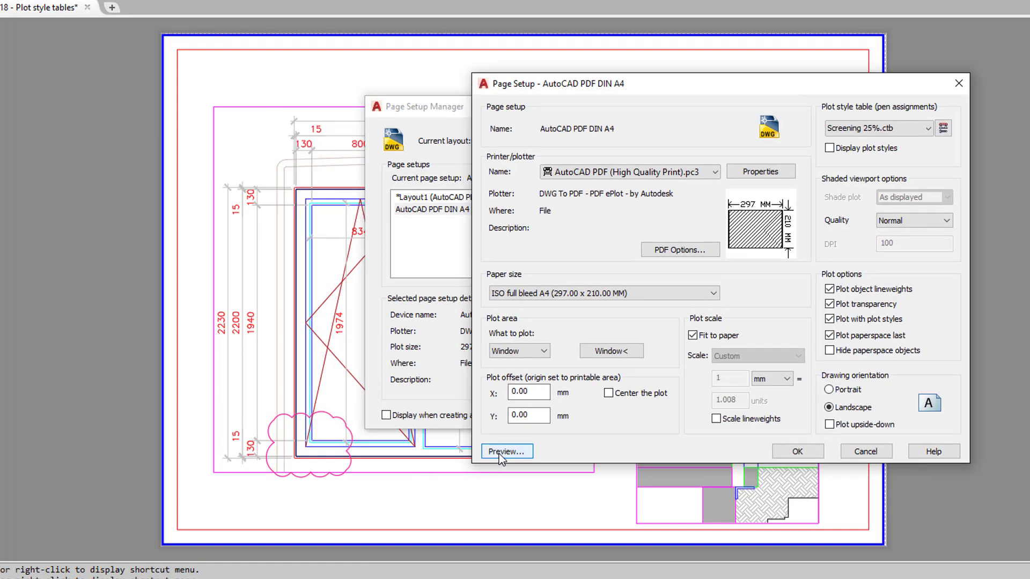
click(900, 130)
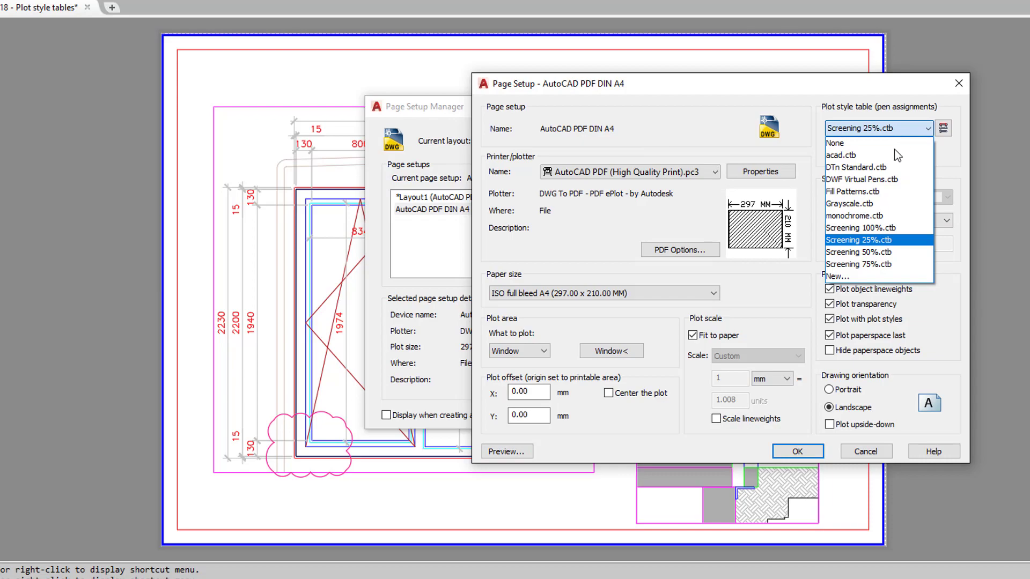
click(880, 216)
click(506, 451)
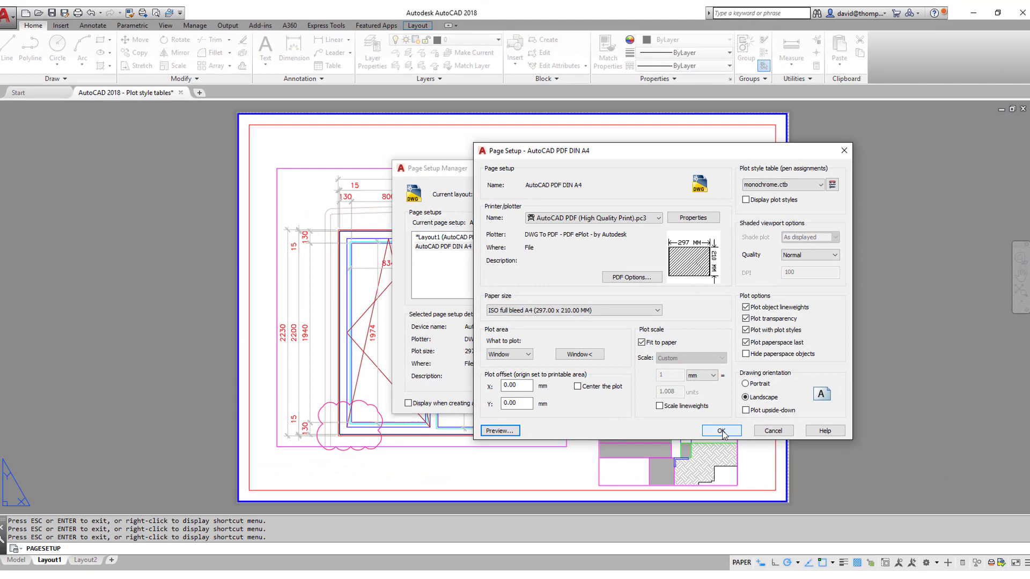
Save the page setup, update all layouts that reference it, and close the Page Setup Manager
click(719, 430)
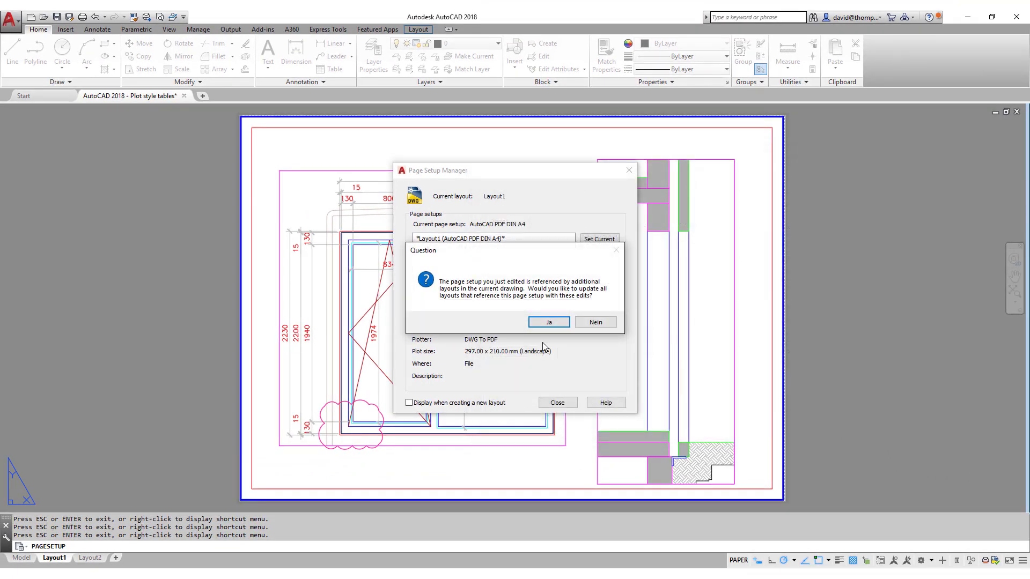
click(547, 323)
click(558, 402)
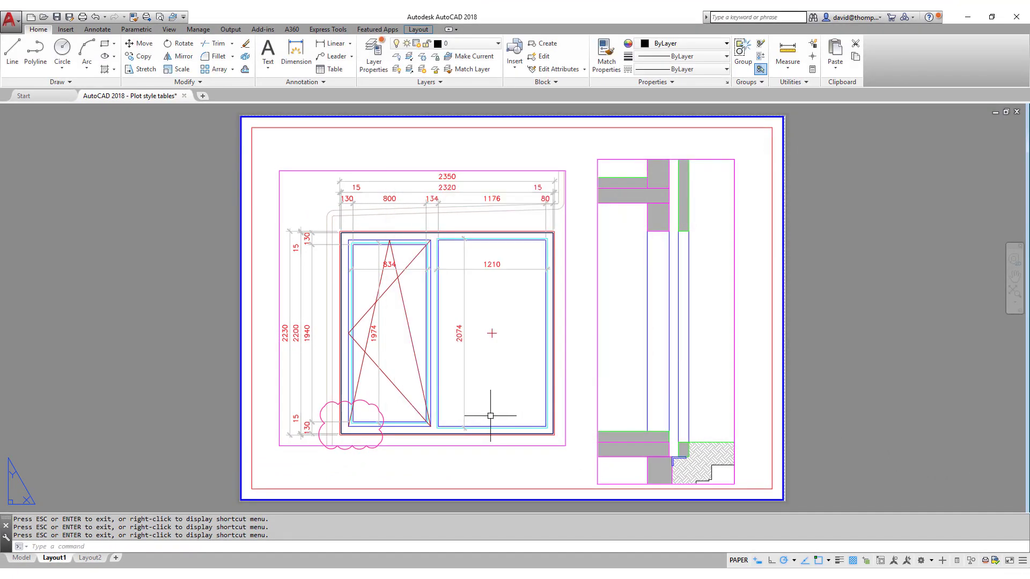
Review the layers' full names and colours in the Layer Properties Manager, then close it
click(365, 65)
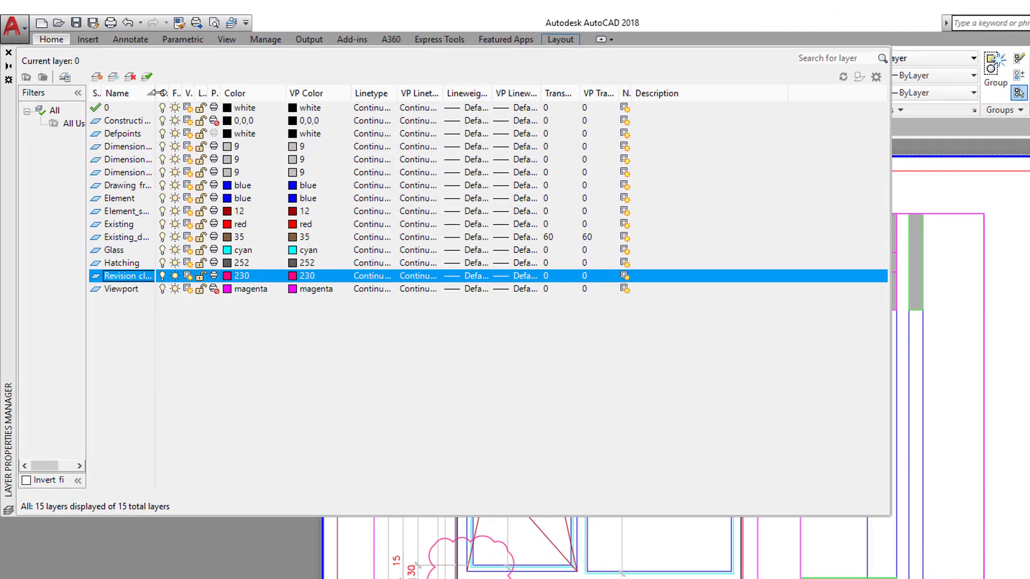
double_click(160, 93)
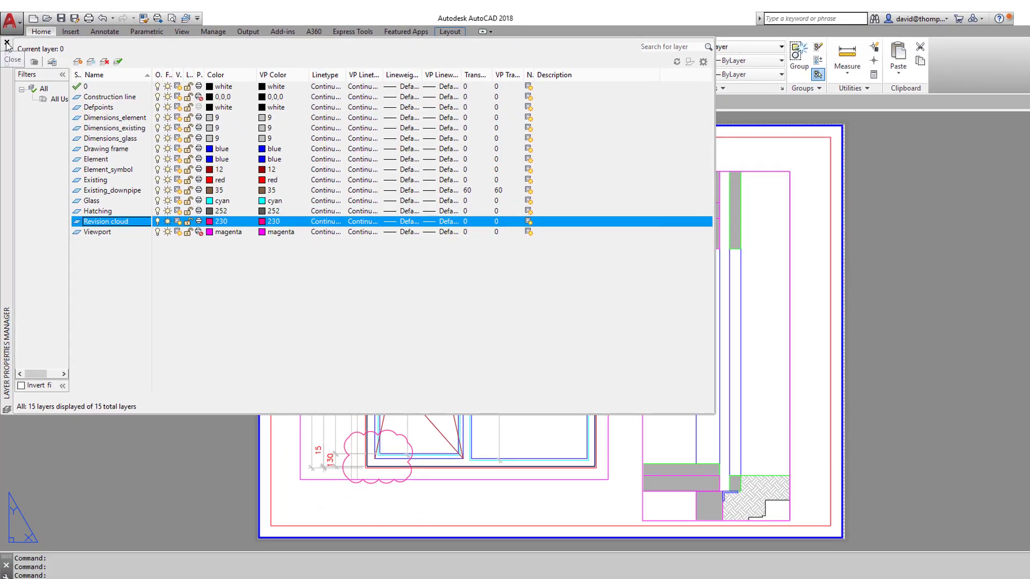
click(8, 52)
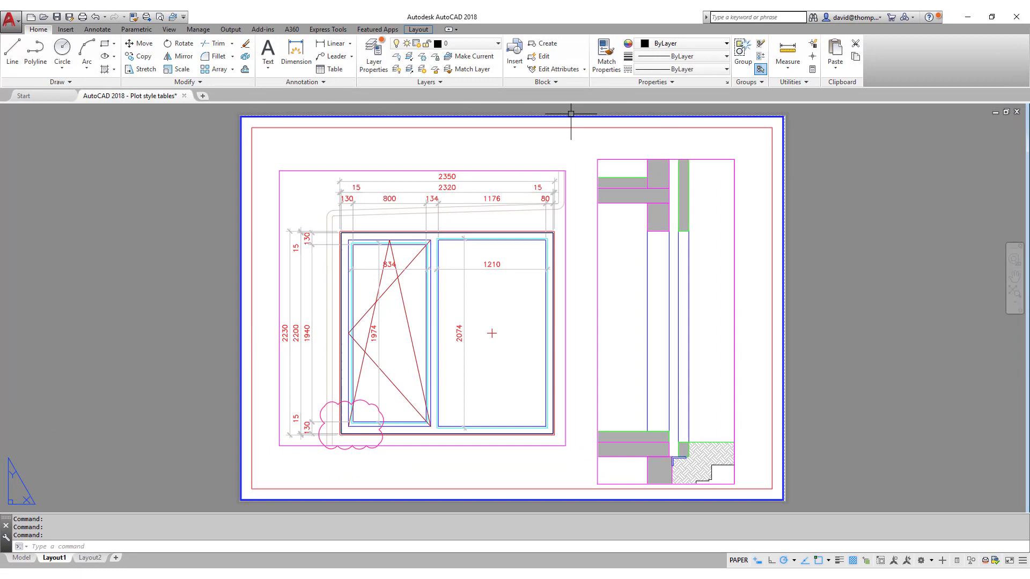
Open the monochrome.ctb plot style table for editing from Layout1's AutoCAD PDF DIN A4 page setup
right_click(55, 558)
click(104, 477)
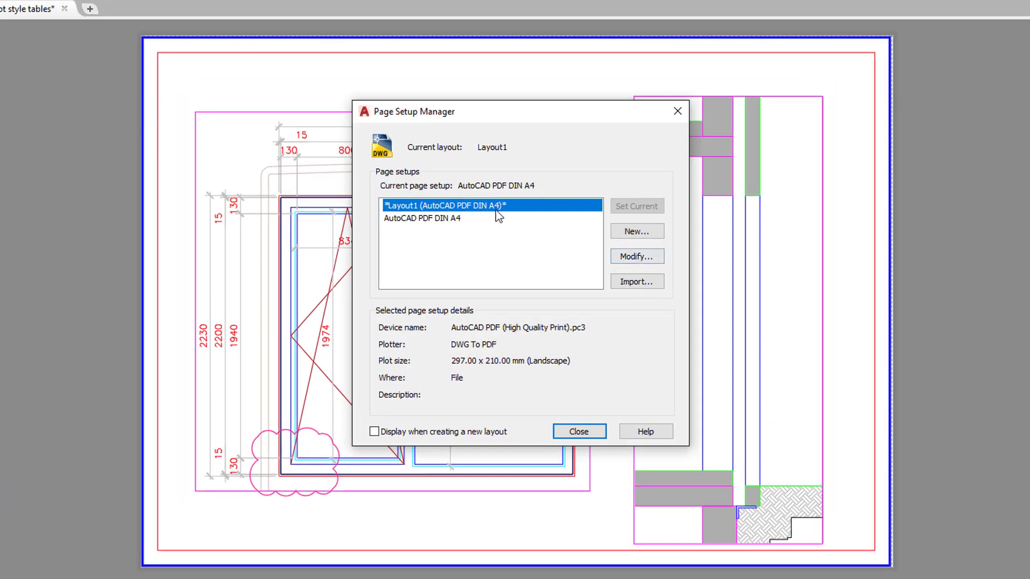
click(528, 240)
click(611, 264)
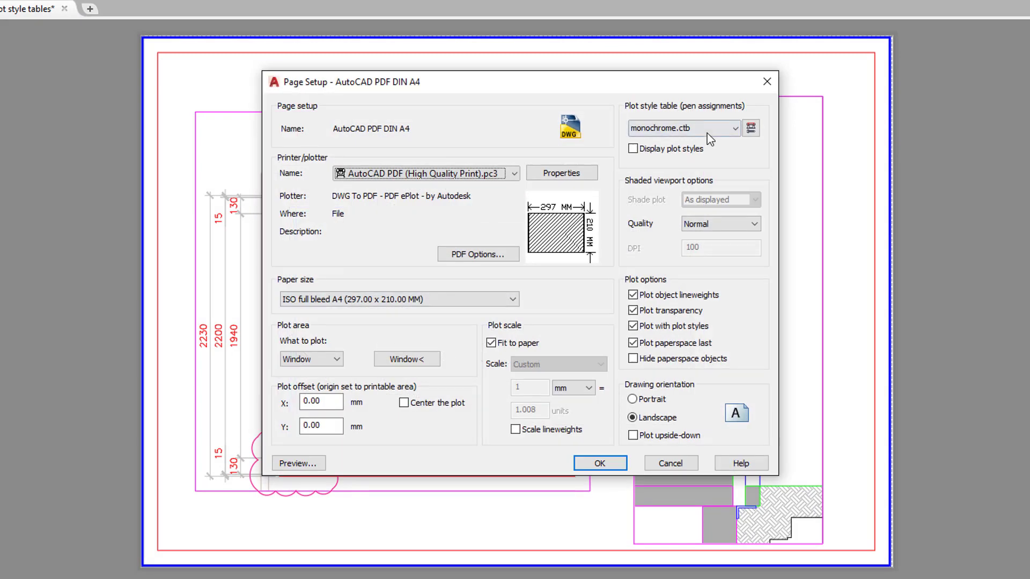
click(751, 128)
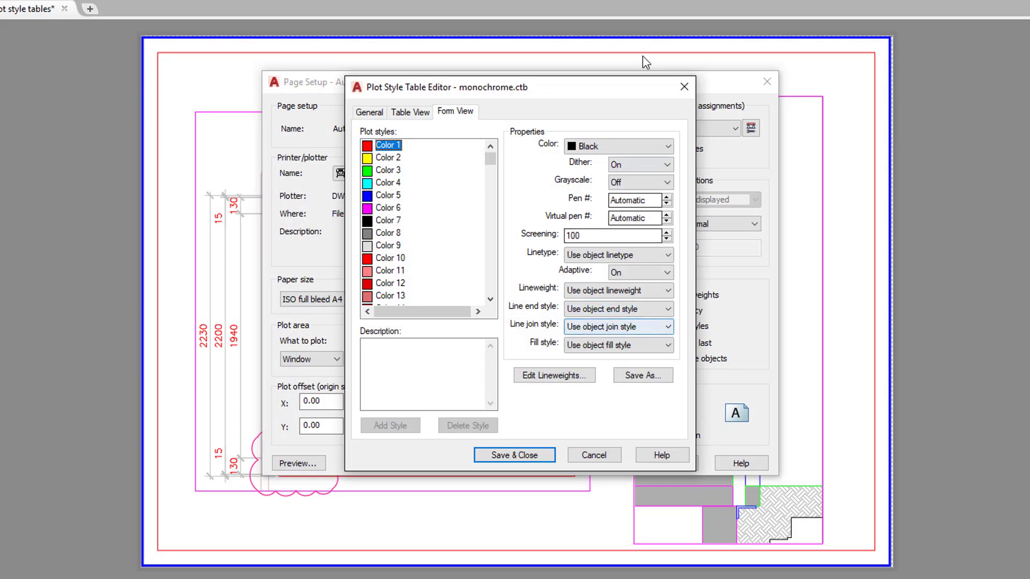
Save a copy of the monochrome.ctb plot style table as "monochrome except colour 230.ctb"
drag(617, 91, 499, 91)
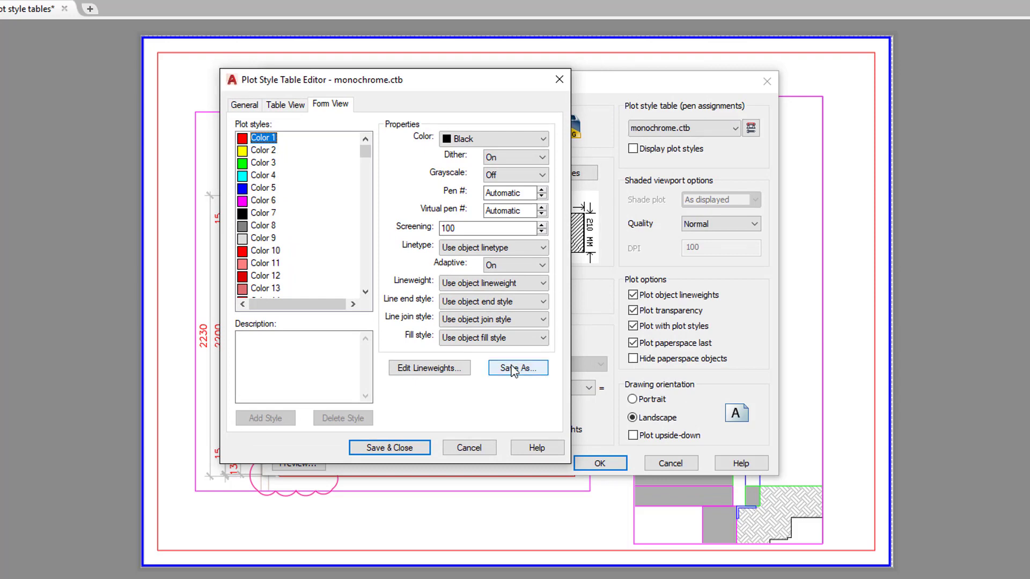
click(516, 368)
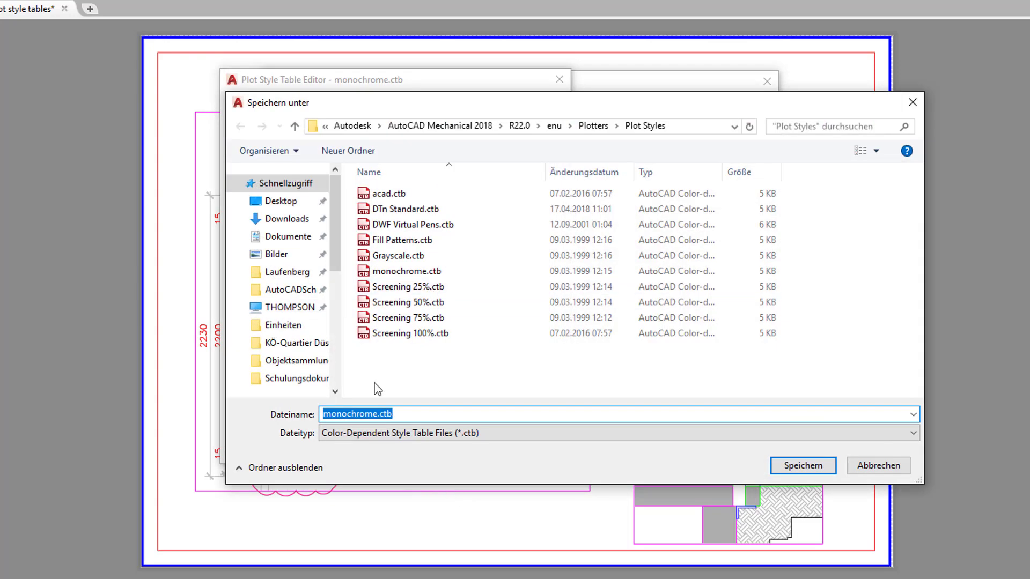
click(379, 414)
text(except)
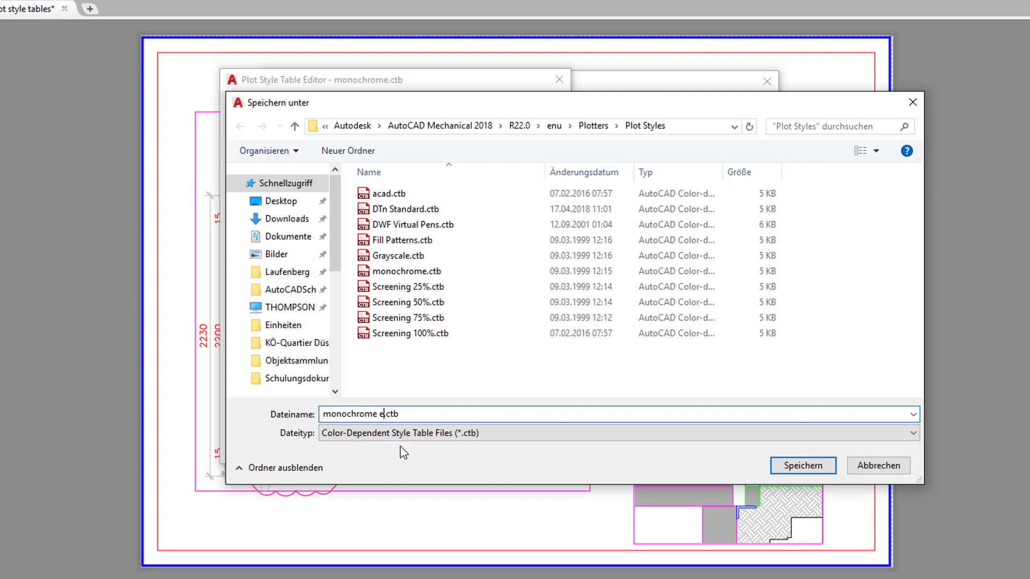
text( colour 2)
text(30)
key(Return)
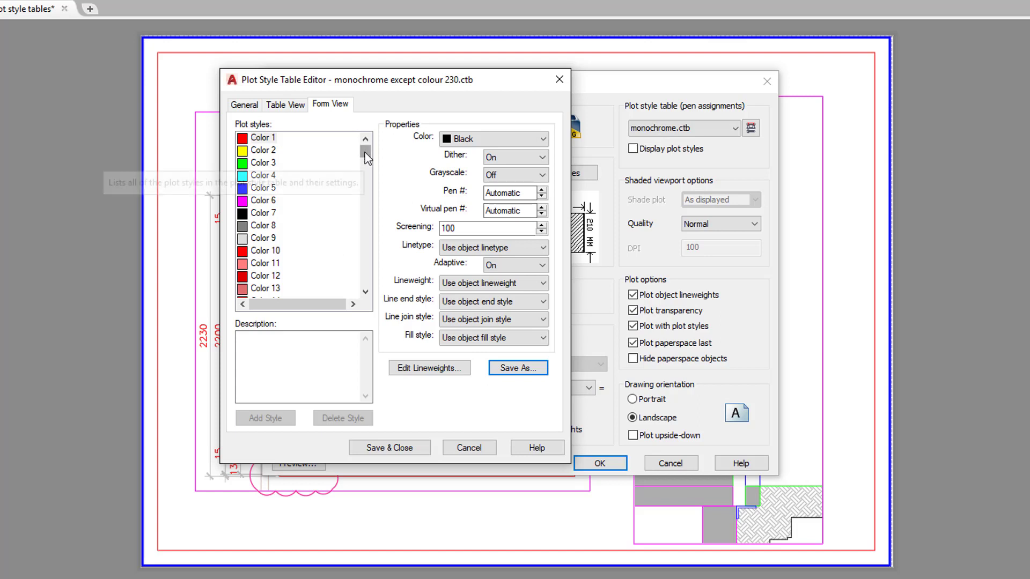
Set the plotted colour of the Color 230 plot style to Red in the copied table
drag(365, 152, 366, 280)
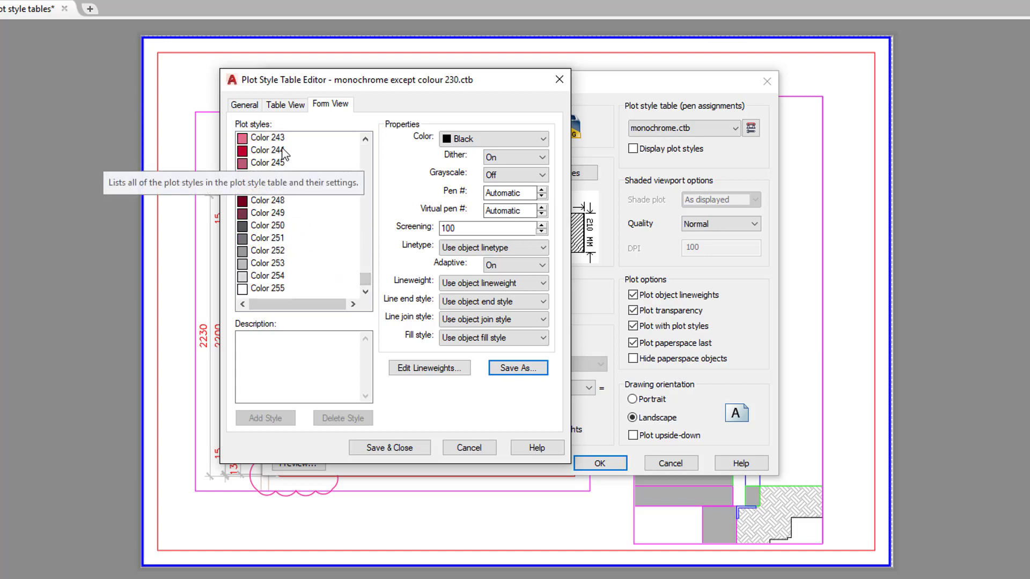
scroll(287, 161, up, 5)
click(290, 163)
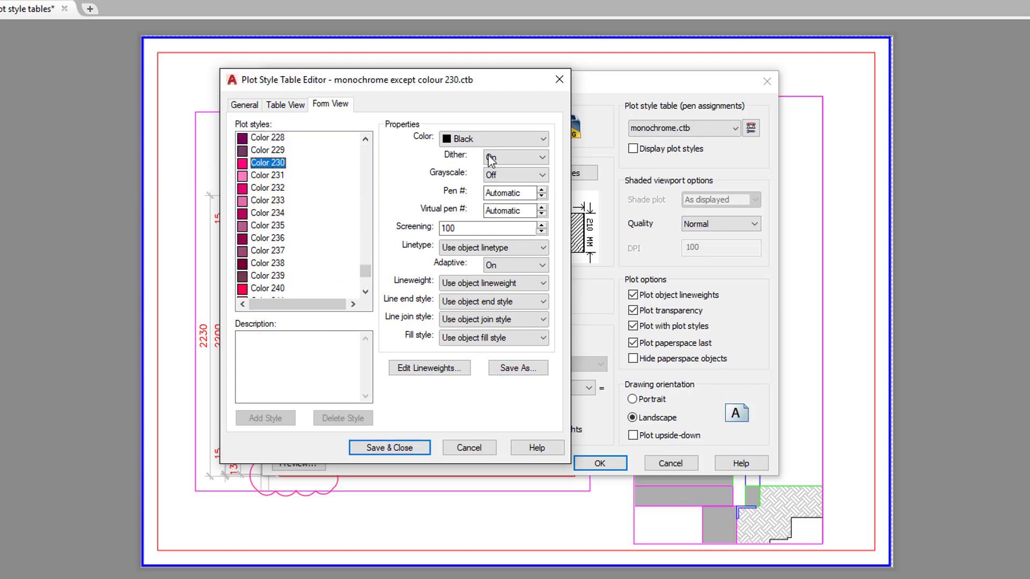
click(466, 139)
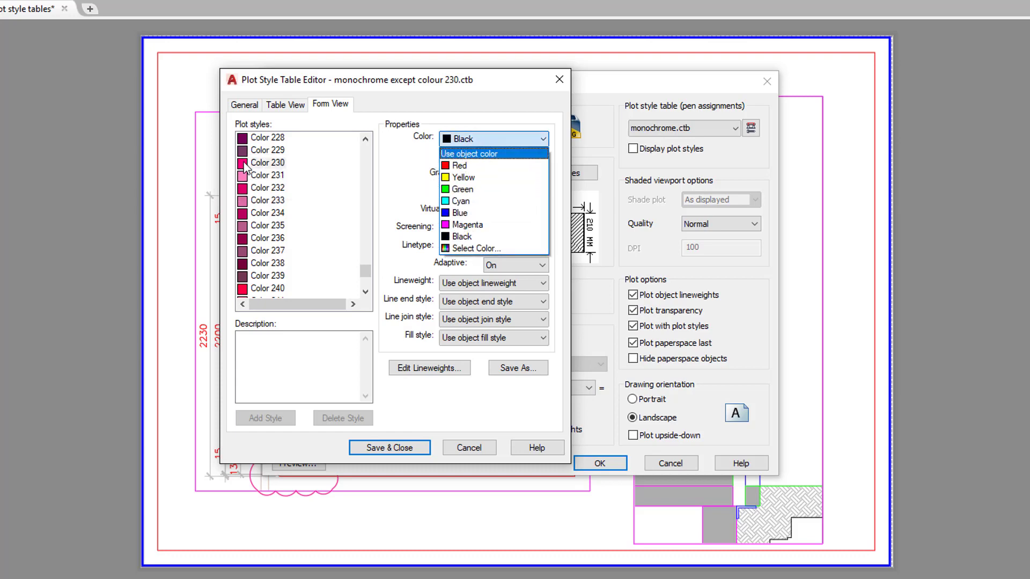
click(470, 167)
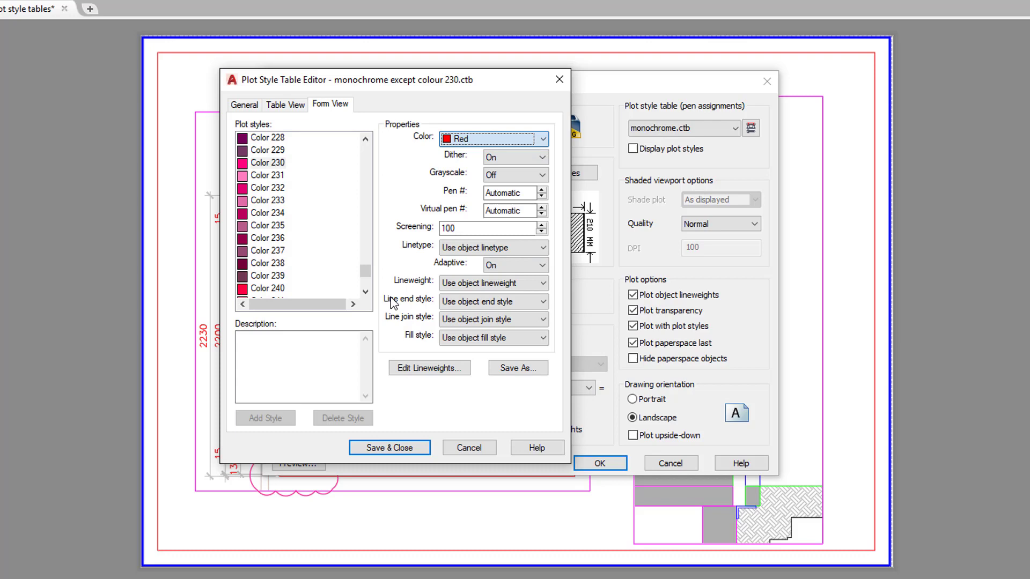
click(492, 140)
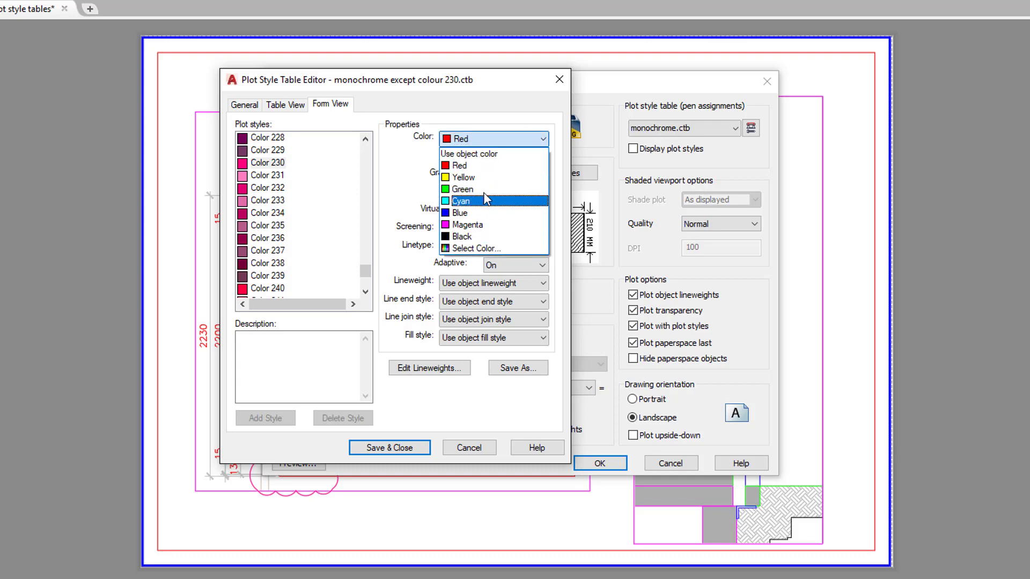
click(406, 173)
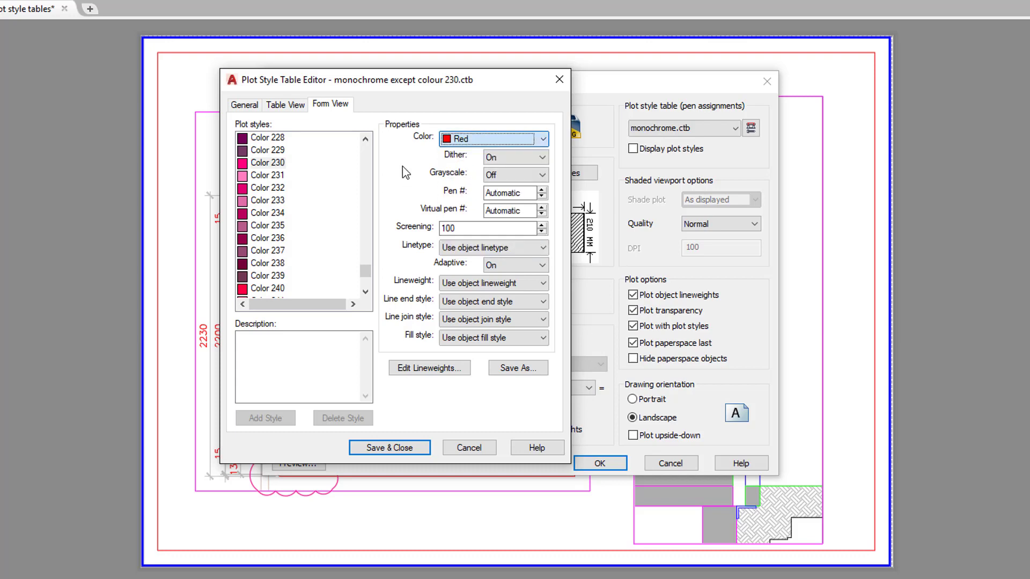
Save and close the edited plot style table, preview the plot, and return to the page setup
click(390, 448)
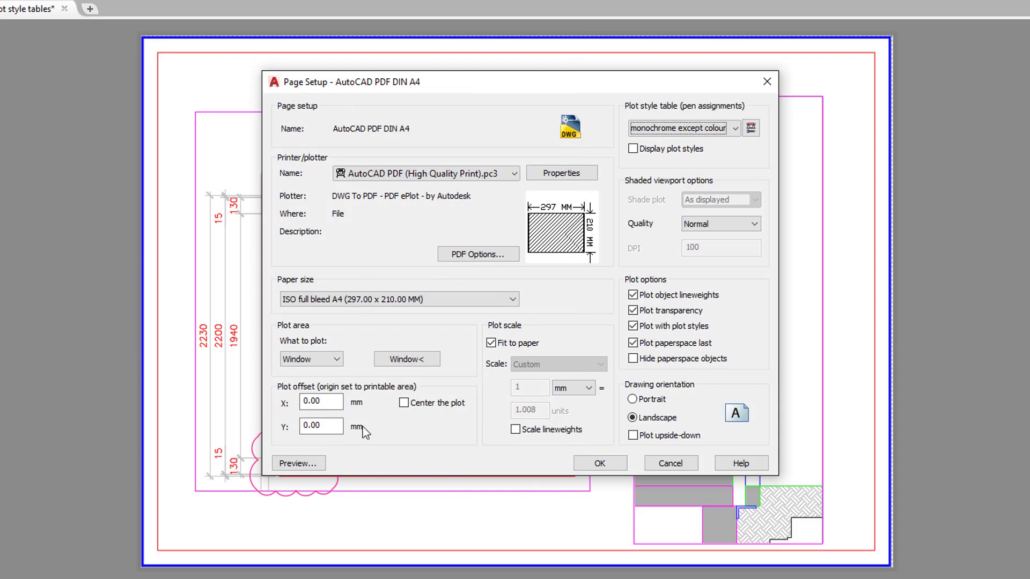
click(294, 464)
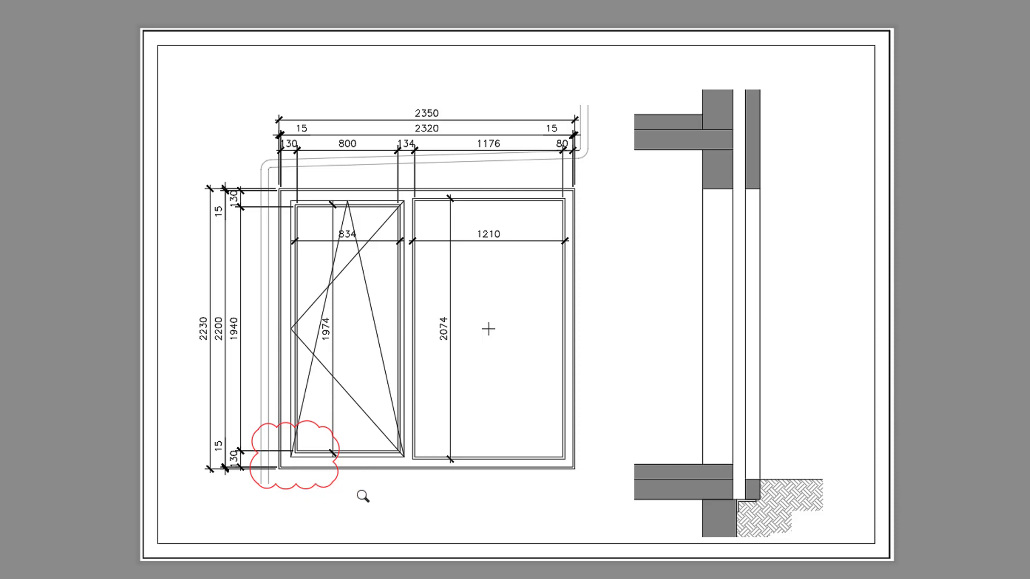
key(Escape)
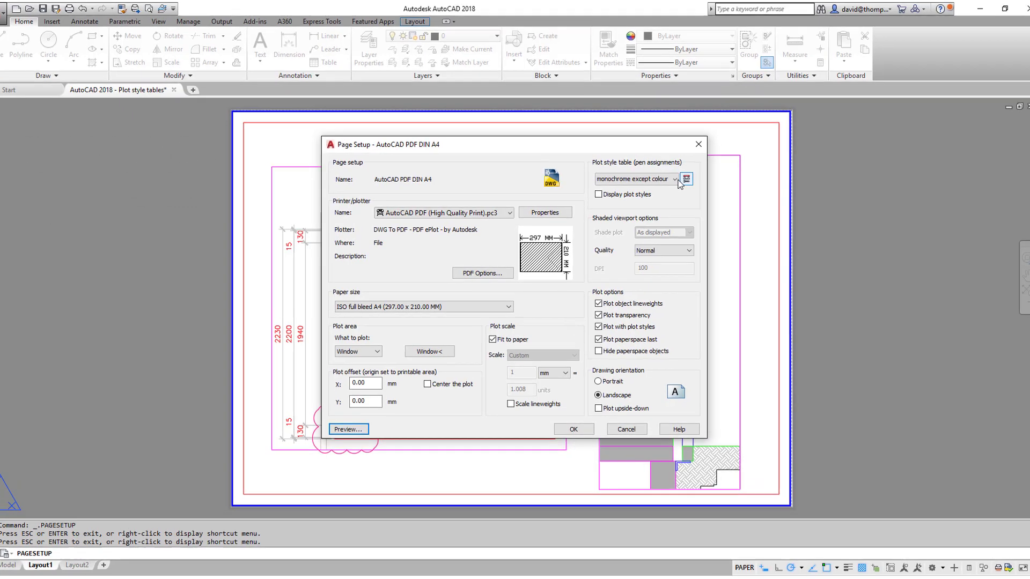
Assign acad.ctb to the page setup and save a copy of that table as "Standard with line thickness.ctb"
click(660, 182)
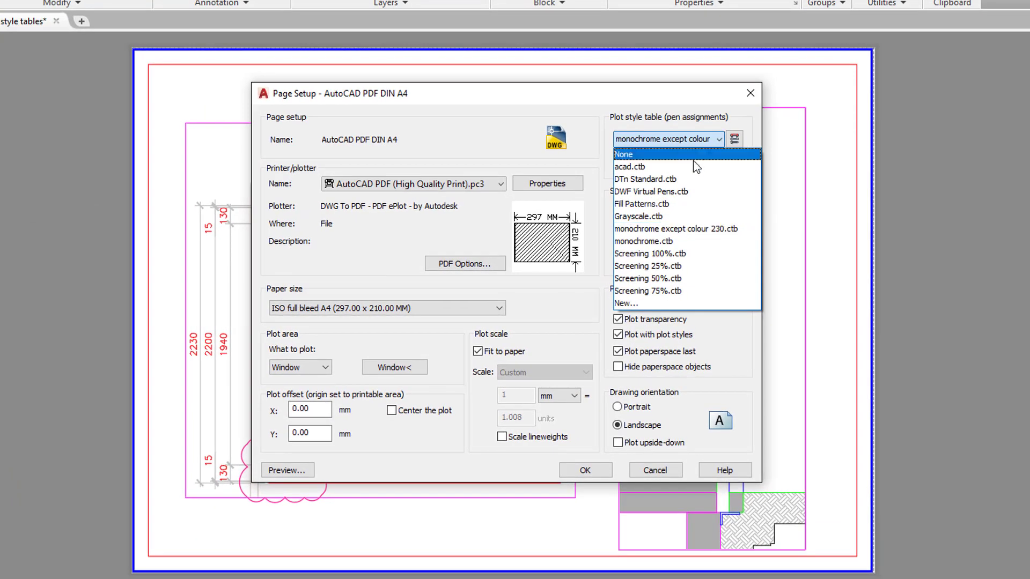
click(676, 167)
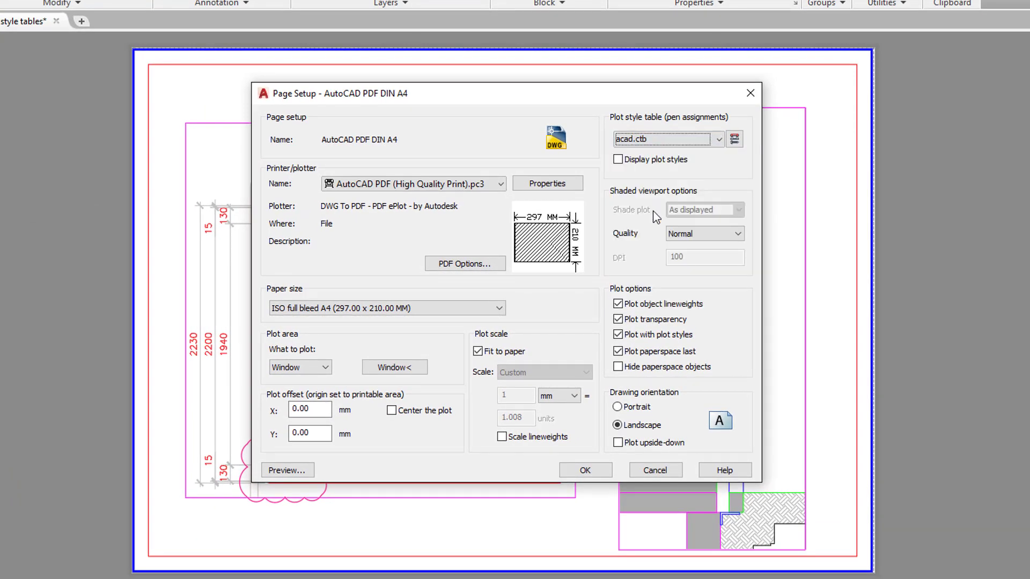
click(734, 139)
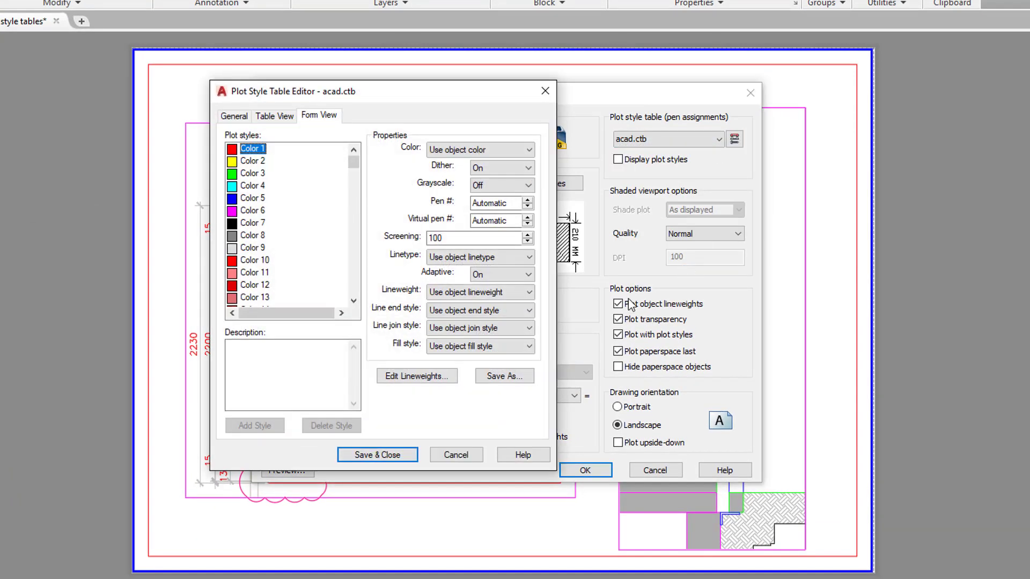
click(507, 377)
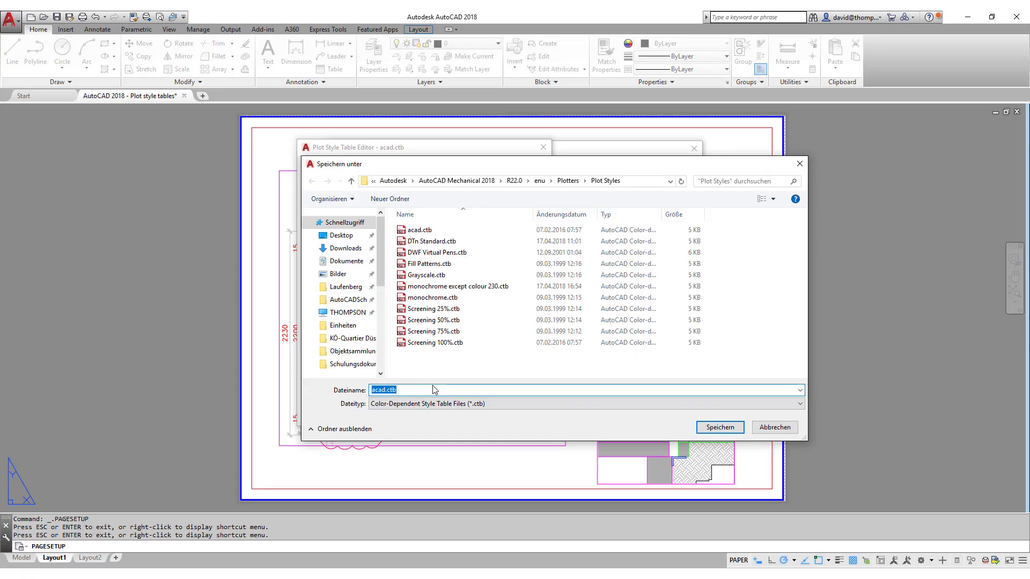
text(Standard with line thickness)
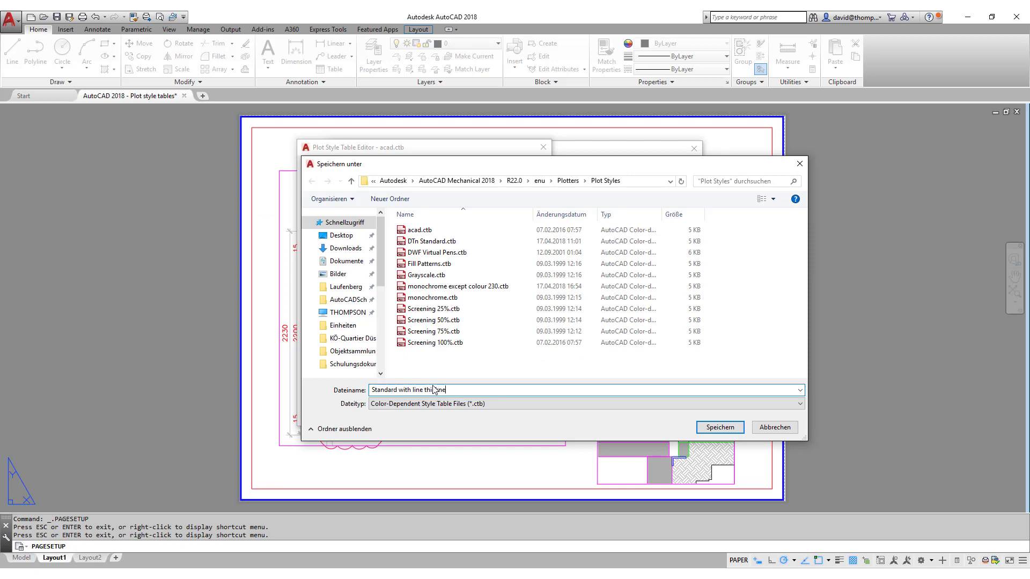
click(708, 429)
Look through the individual colour plot styles and their properties in the new table
scroll(337, 288, down, 4)
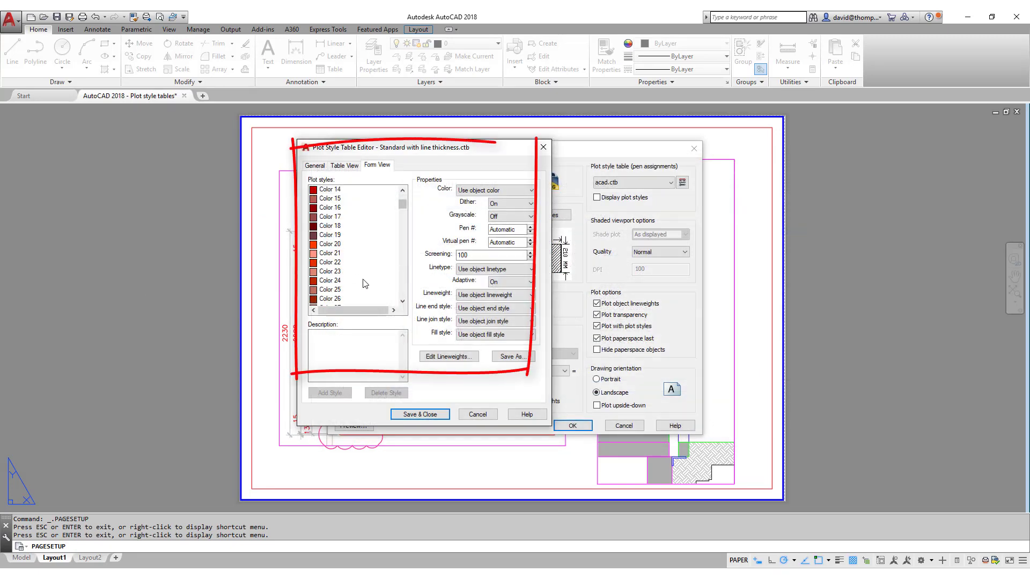
click(329, 263)
click(328, 244)
click(329, 262)
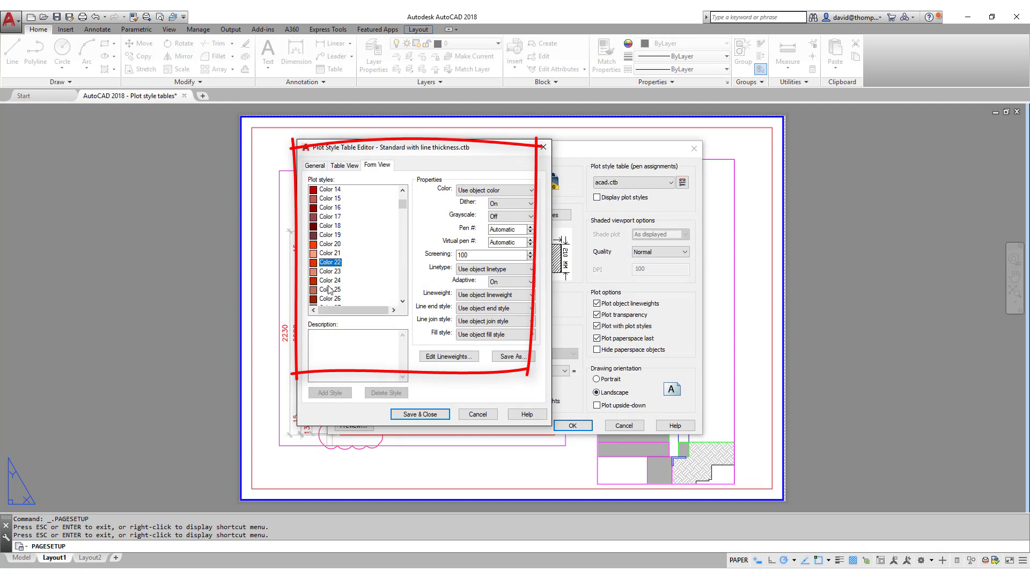
click(330, 281)
click(336, 216)
scroll(399, 205, up, 4)
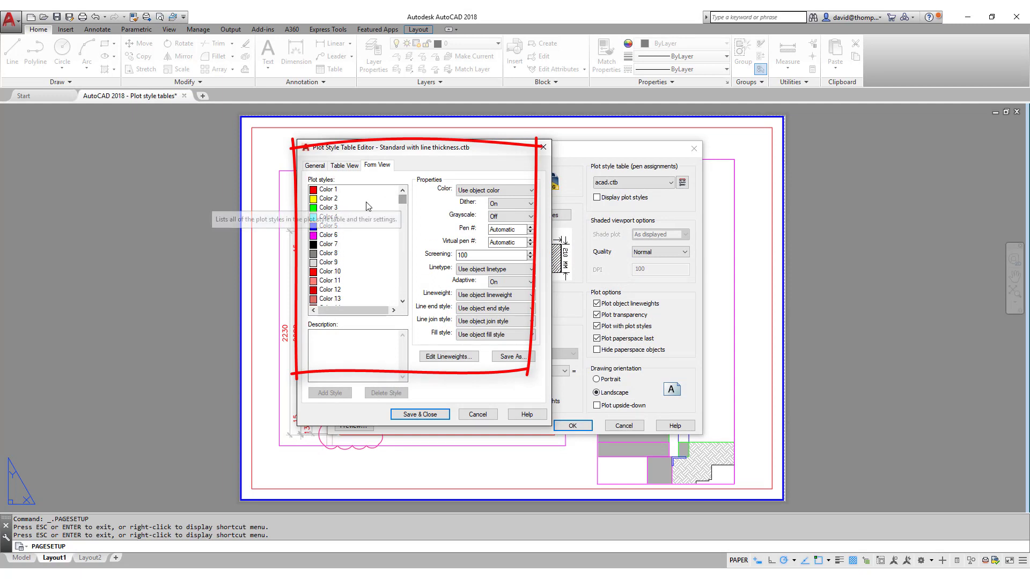
click(329, 225)
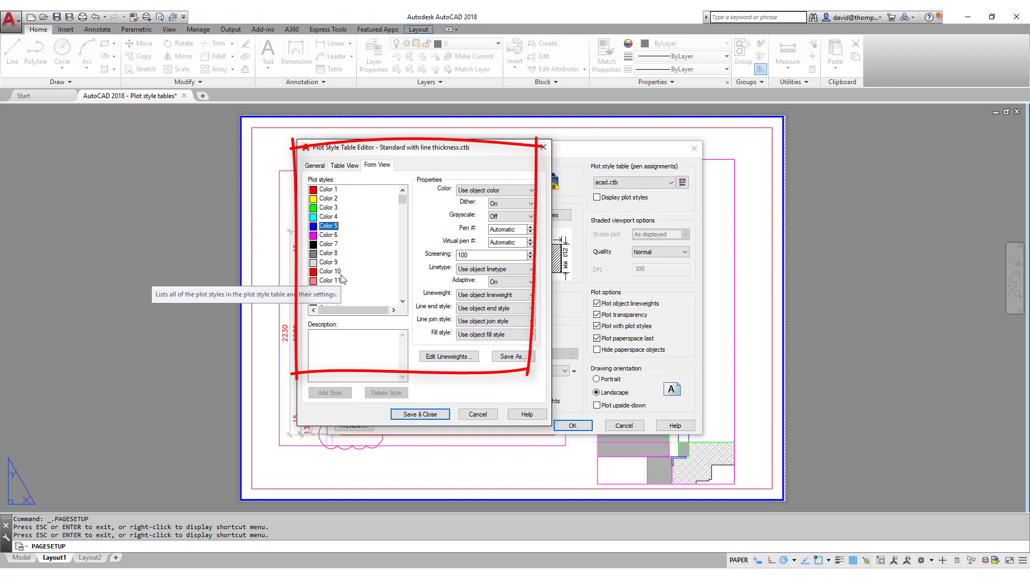
Set the plotted colour of plot styles Color 1 through Color 10 to Black
click(329, 190)
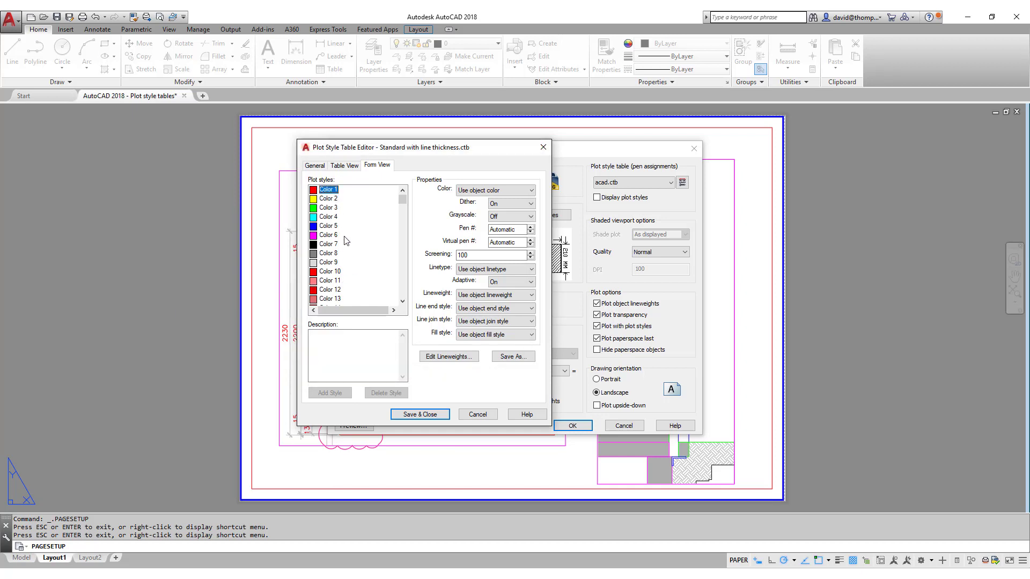
shift+click(337, 274)
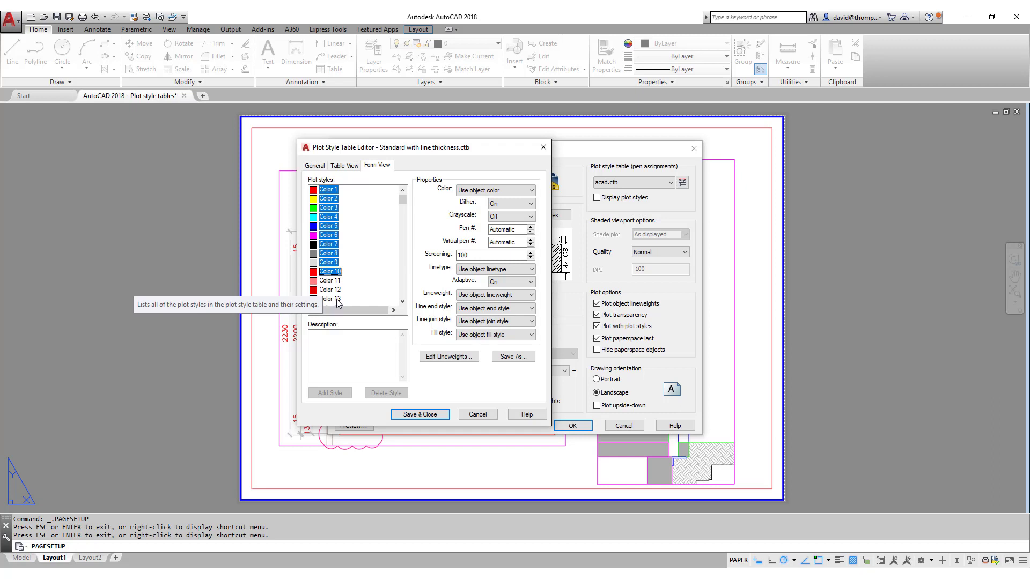
click(402, 301)
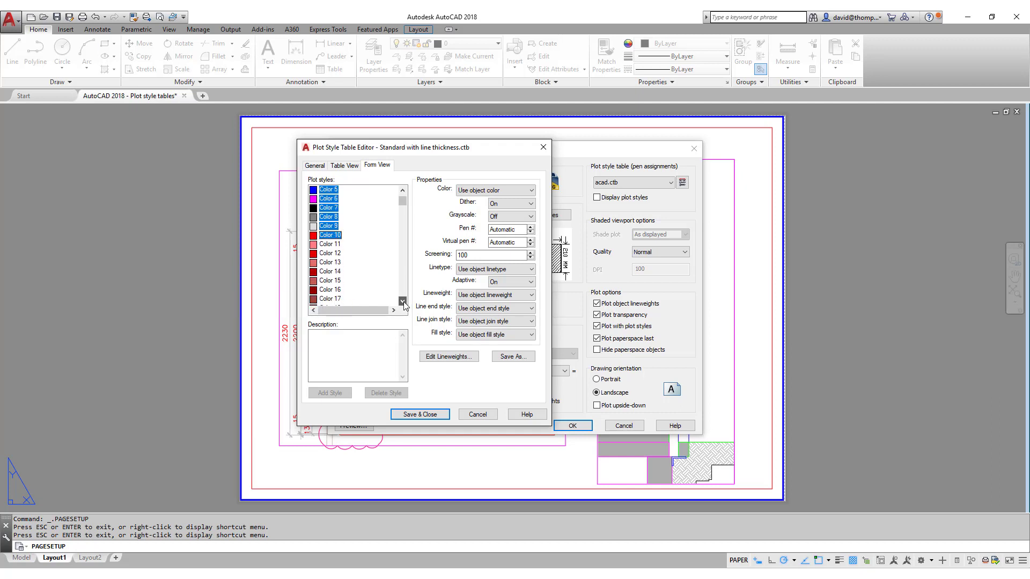
click(402, 301)
click(402, 301)
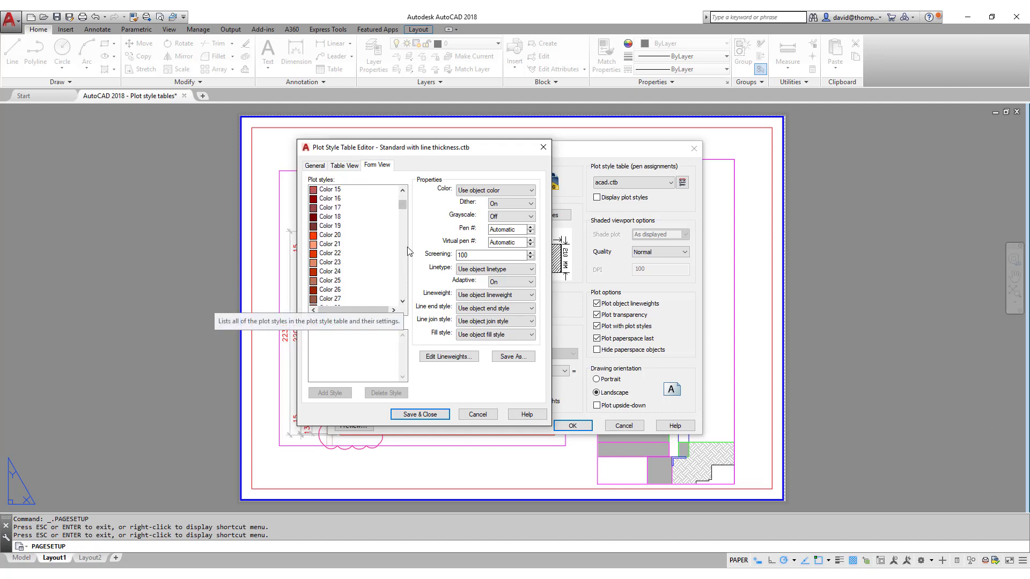
drag(402, 204, 402, 196)
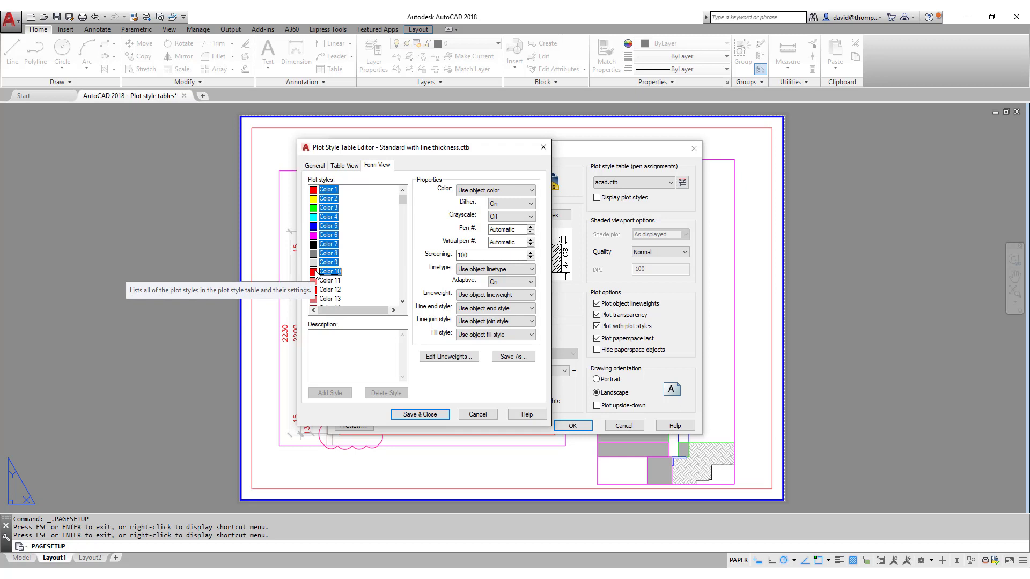
click(494, 190)
click(475, 261)
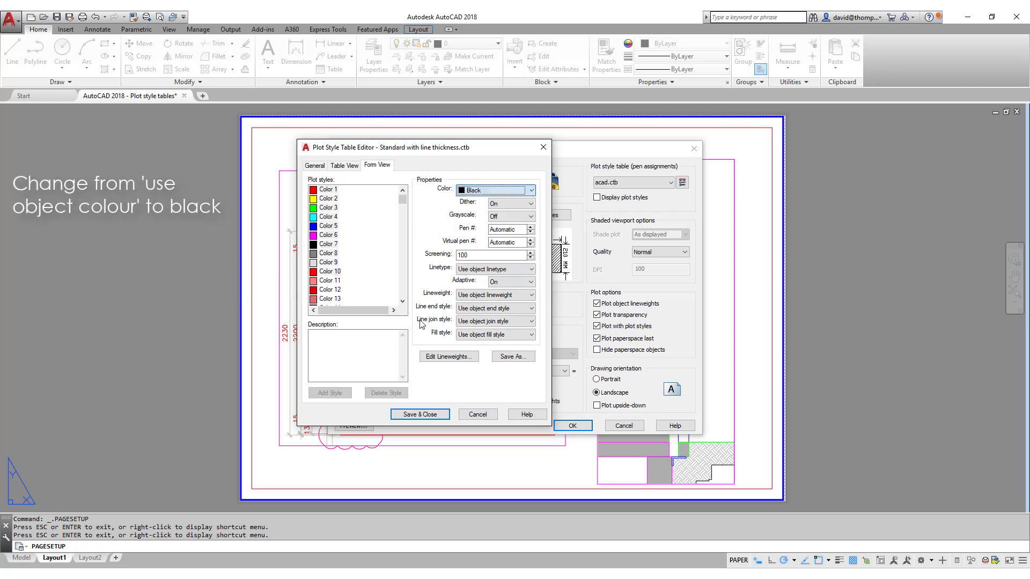
Set the lineweight of plot styles Color 1 and Color 7 to 0.2000 mm
click(328, 190)
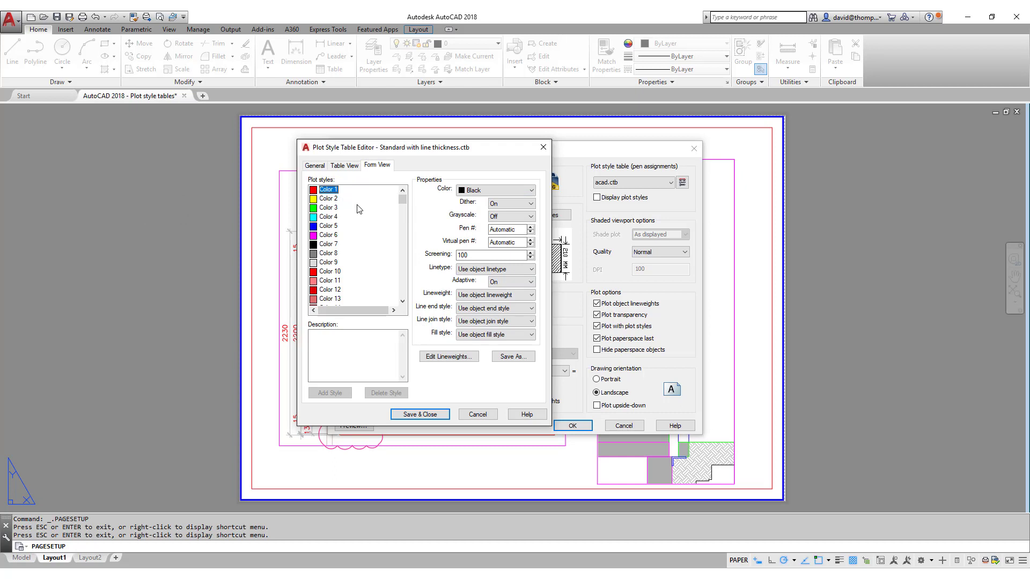
ctrl+click(338, 244)
click(497, 295)
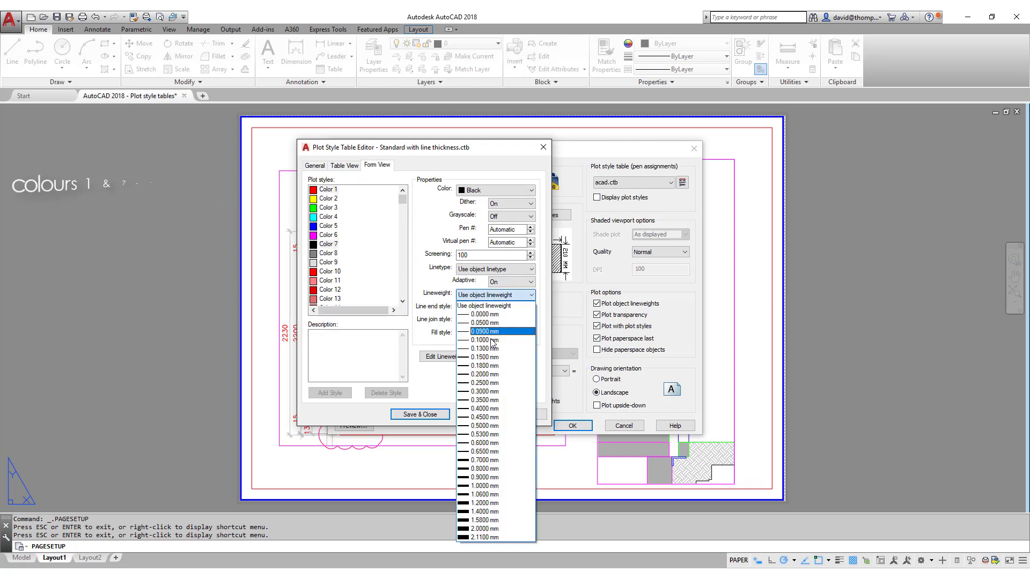
click(493, 376)
Set the lineweight of plot styles Color 2 and Color 5 to 0.3000 mm
click(328, 199)
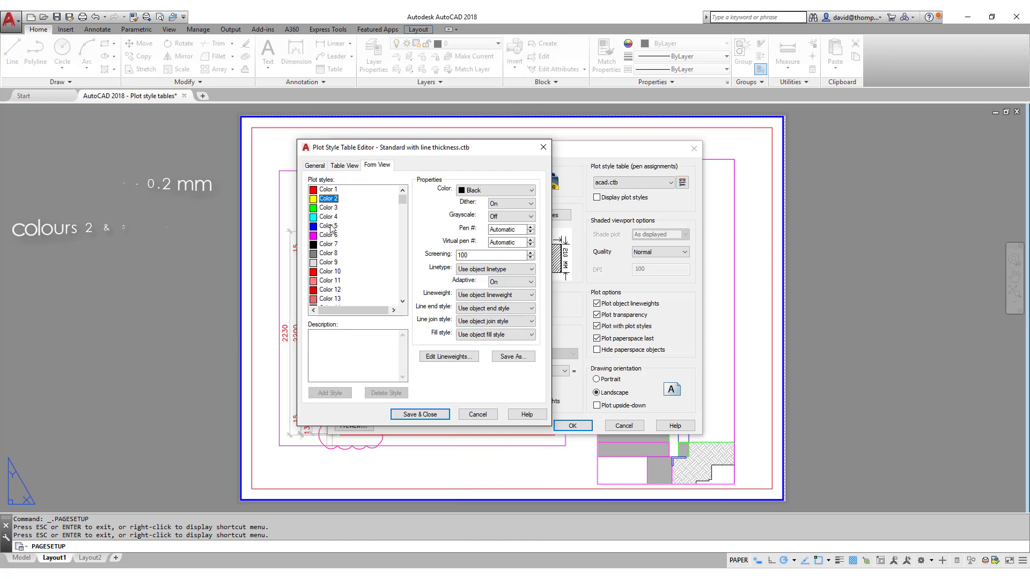
ctrl+click(329, 226)
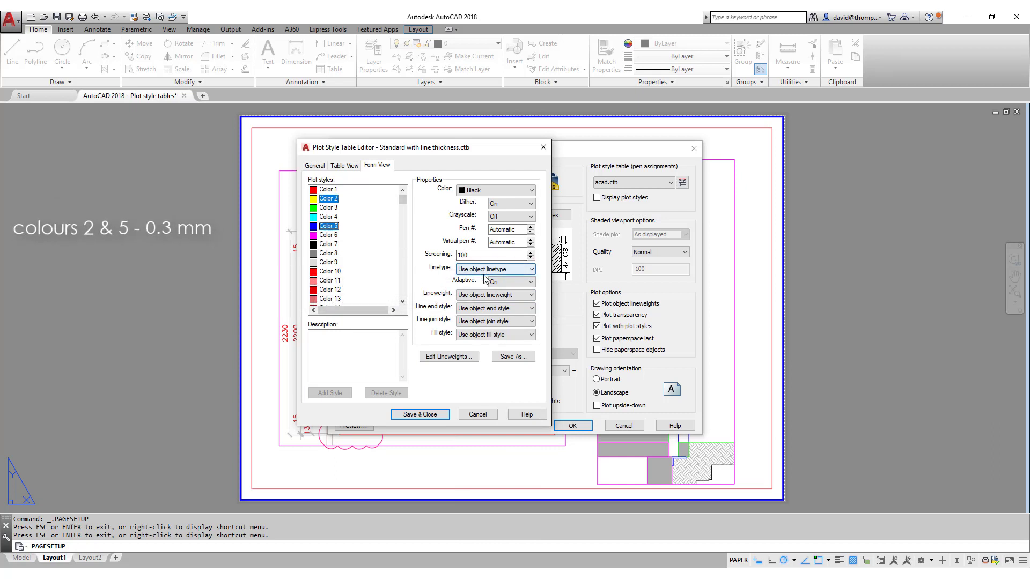
click(496, 295)
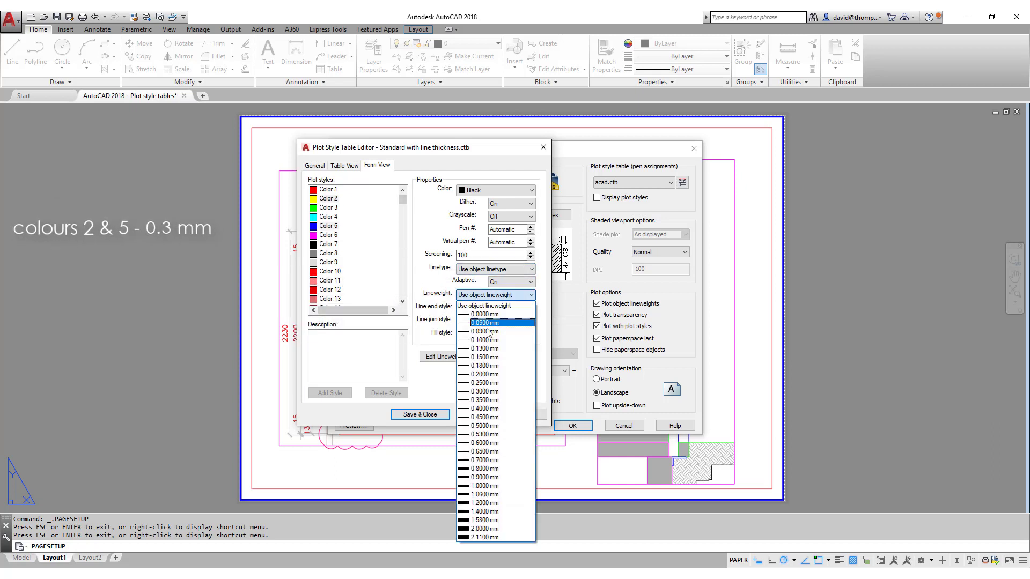
click(486, 391)
Set the lineweight of plot style Color 4 to 0.2500 mm and of Color 3 to 0.4000 mm
click(328, 217)
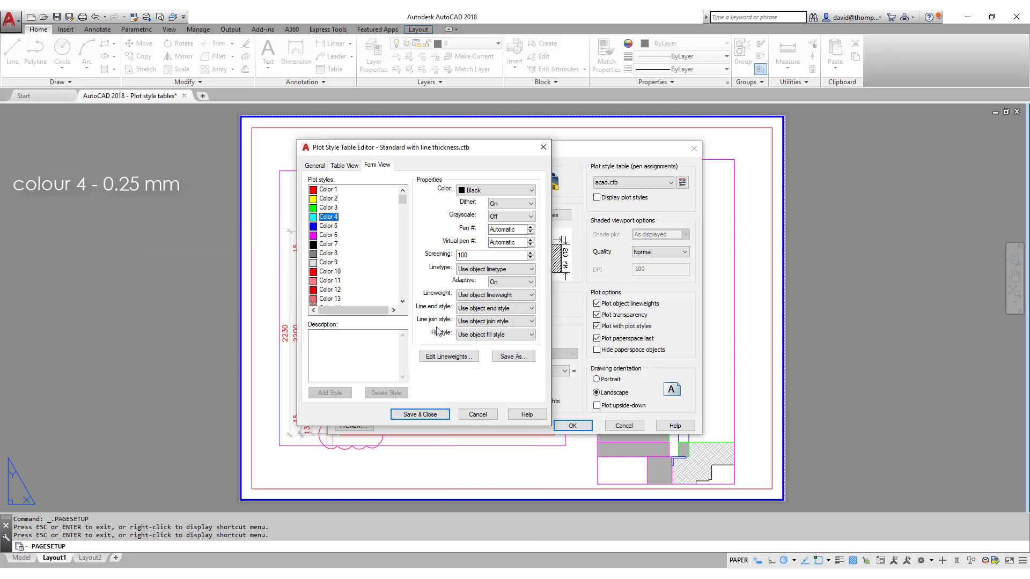
click(502, 296)
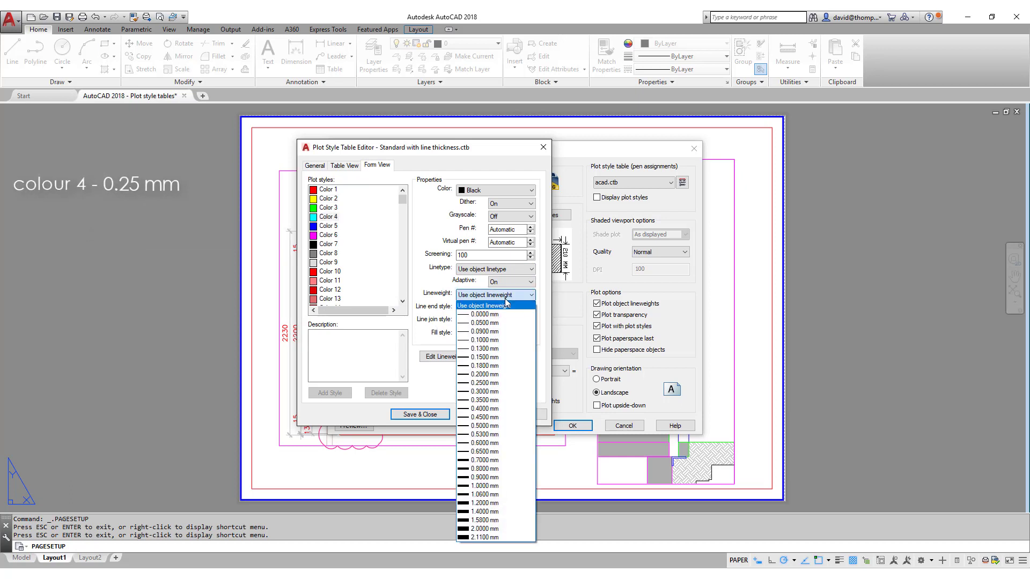
click(496, 383)
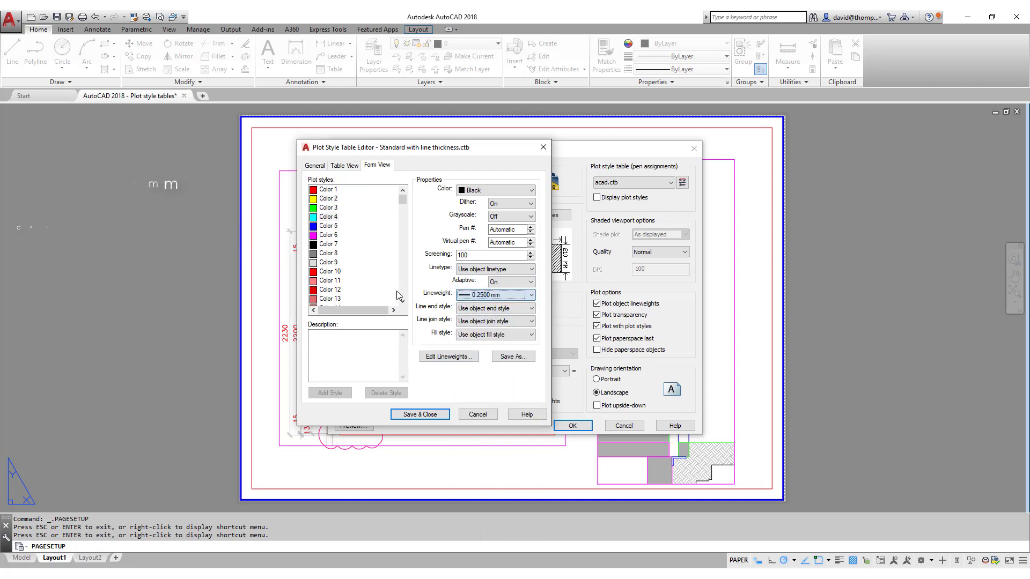
click(328, 210)
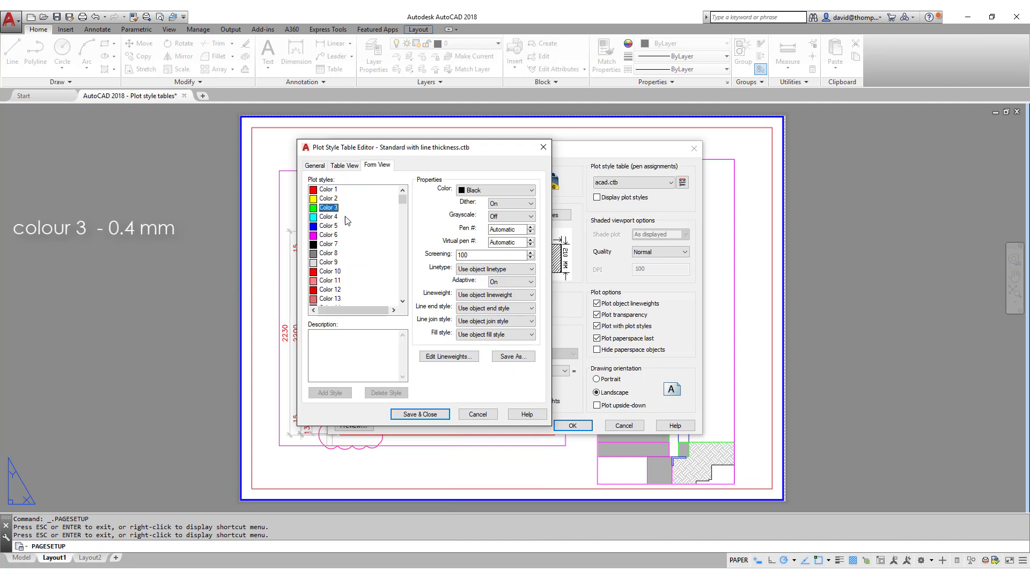
click(499, 295)
click(485, 409)
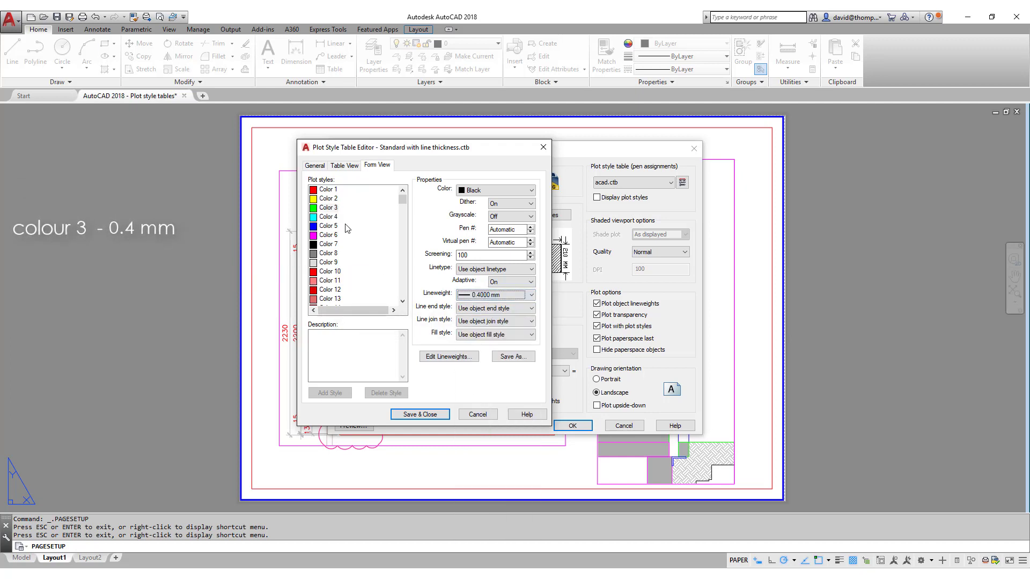
Set the lineweight of plot style Color 6 to 0.5000 mm
click(328, 236)
click(499, 295)
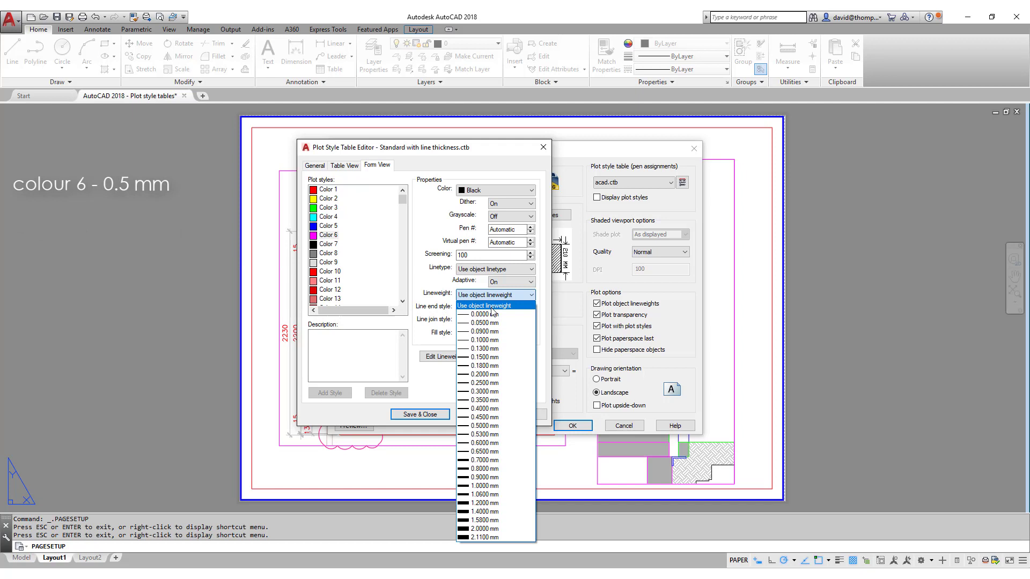
click(488, 426)
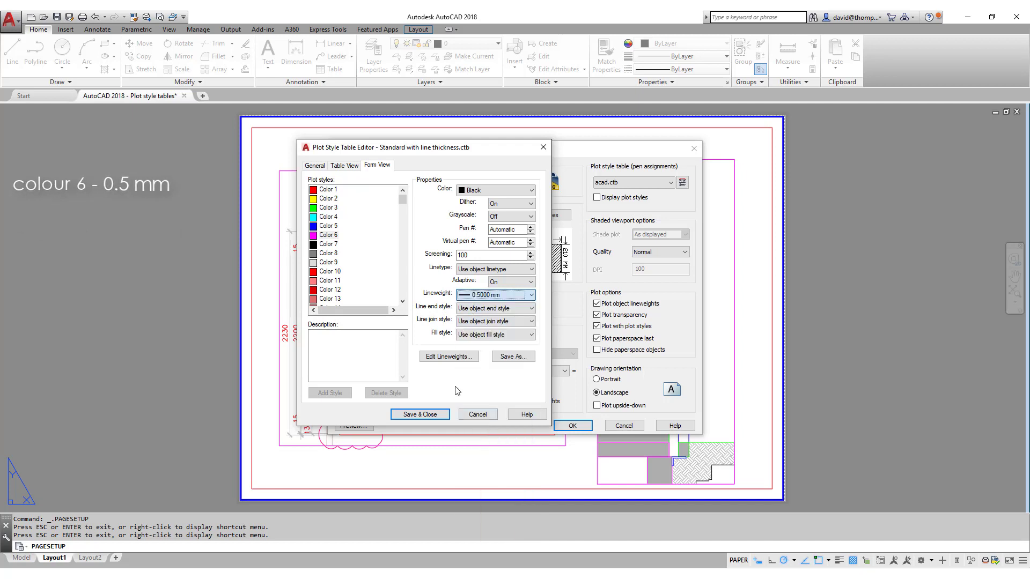
Set the lineweight of plot styles Color 8 through Color 10 to 0.2000 mm and save the plot style table
click(329, 244)
click(328, 253)
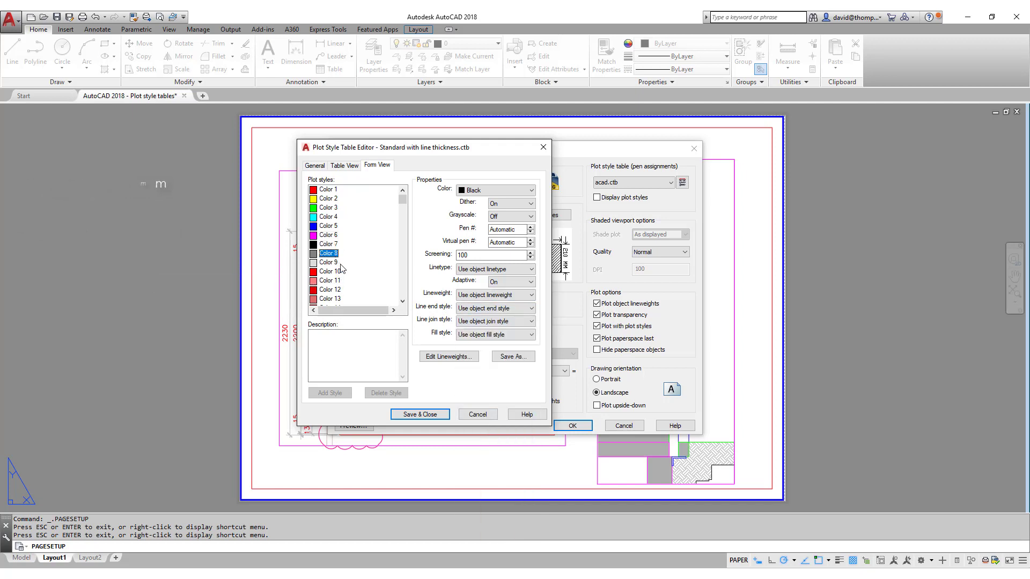
shift+click(339, 272)
click(486, 295)
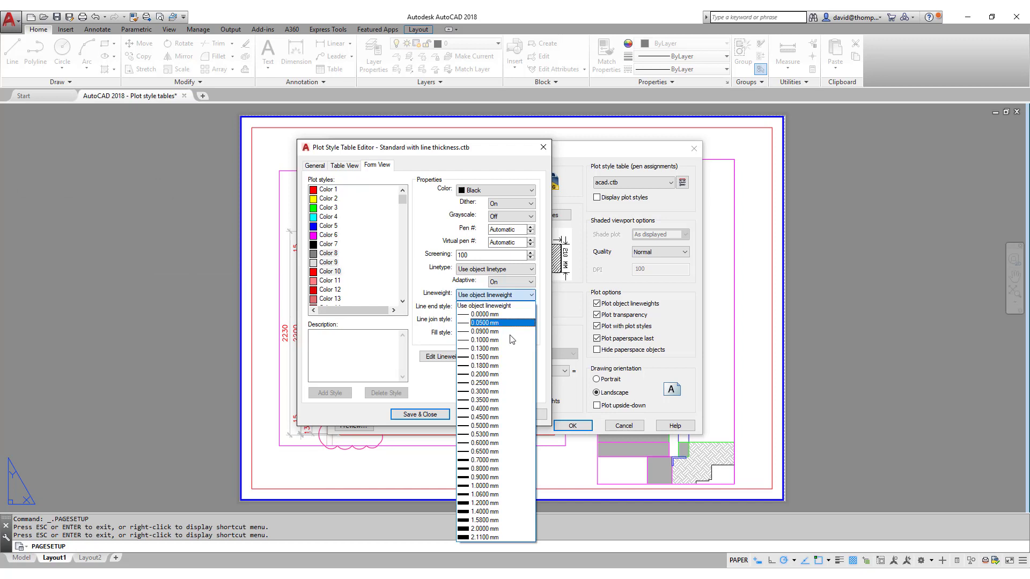
click(486, 374)
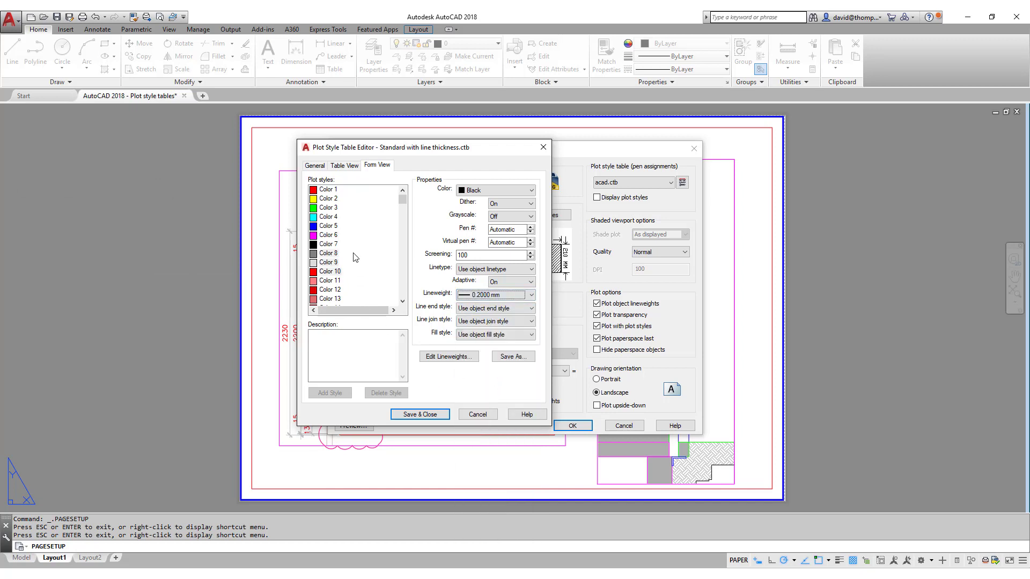
click(417, 414)
Assign Standard with line thickness.ctb to the AutoCAD PDF DIN A4 page setup and update all layouts that reference it
click(627, 182)
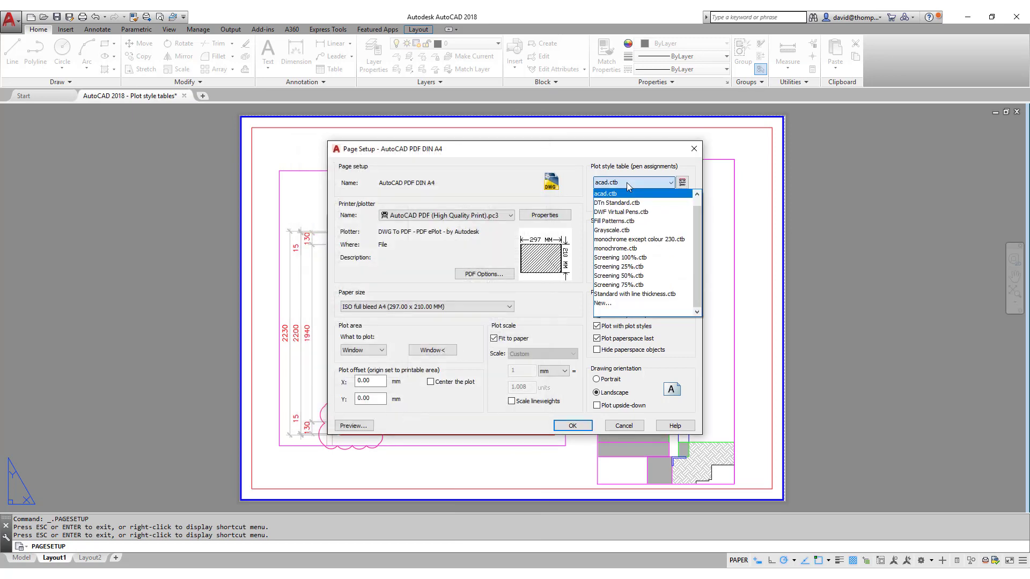
click(635, 294)
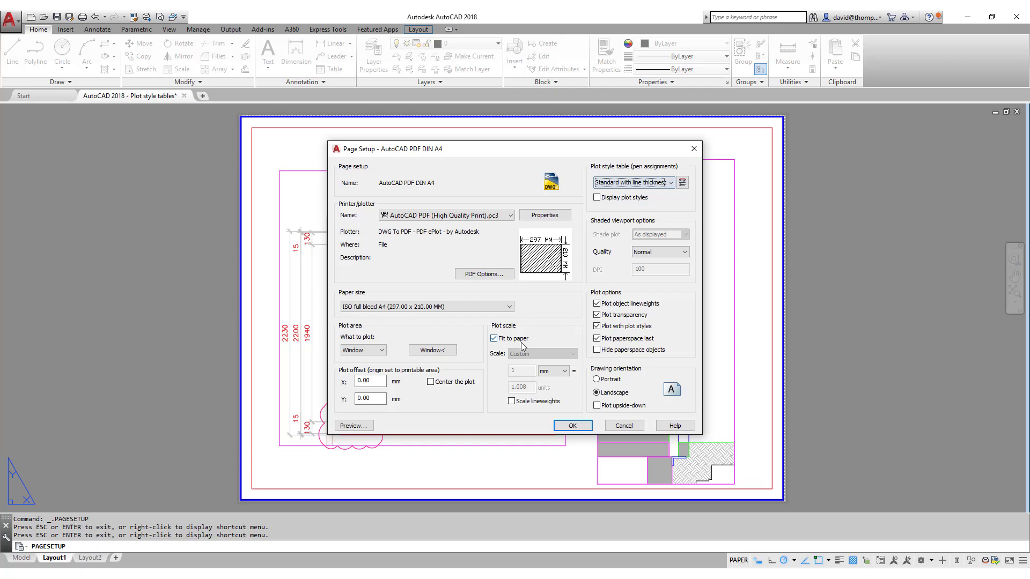
click(569, 425)
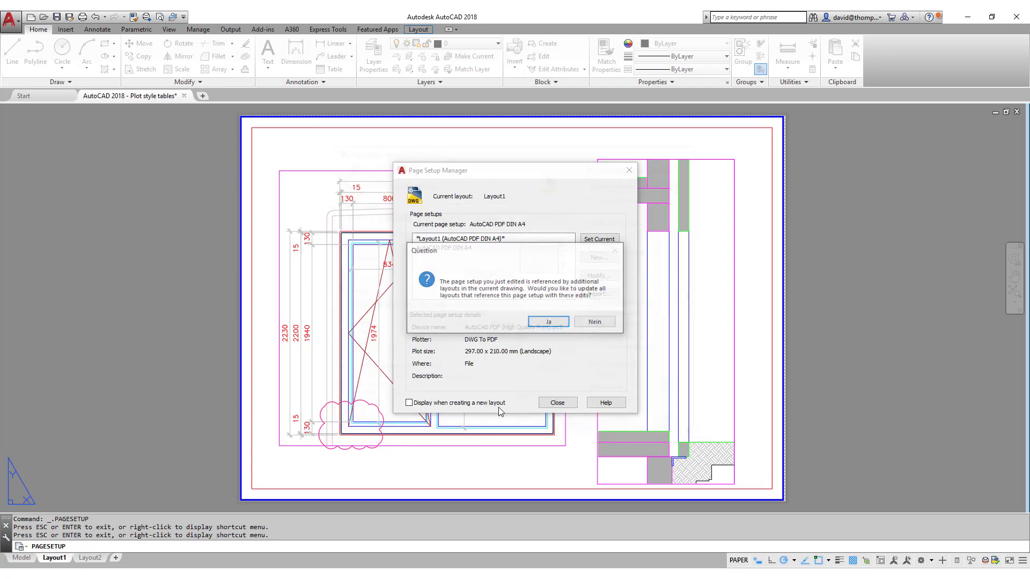
click(535, 327)
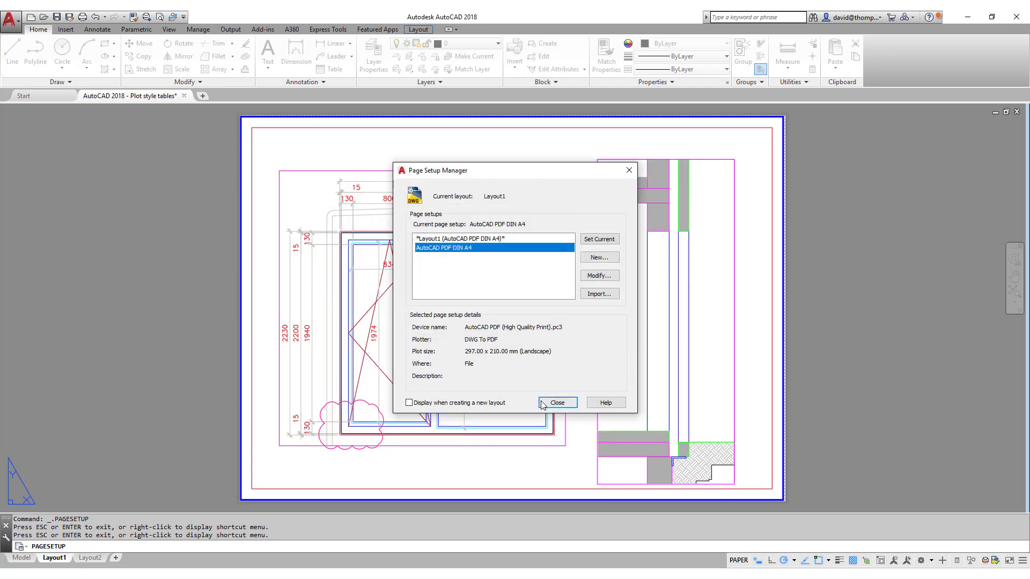
click(557, 402)
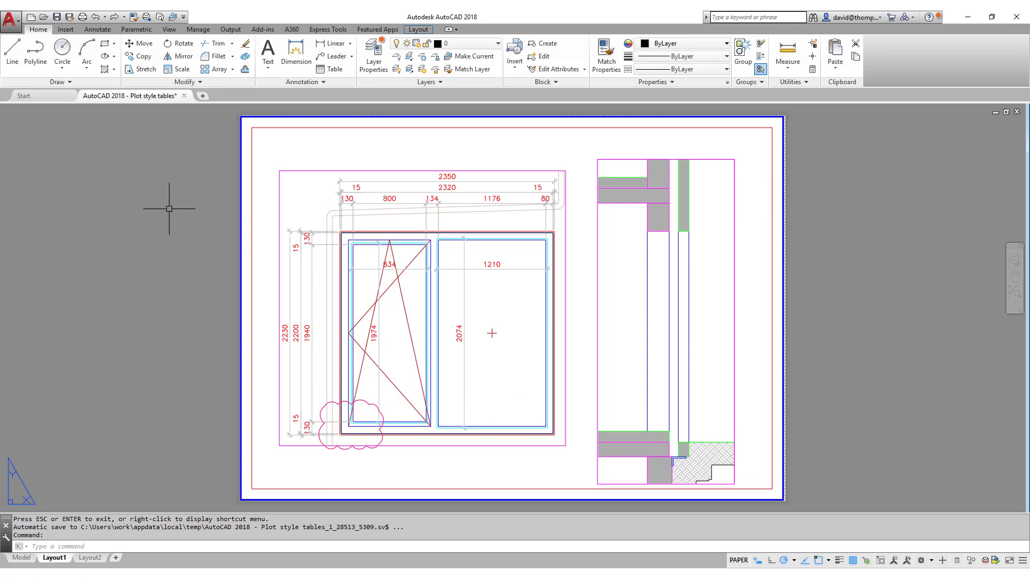
Preview the plot of Layout1 and examine the plotted colours and line thicknesses in the window elevation and the wall section
click(161, 17)
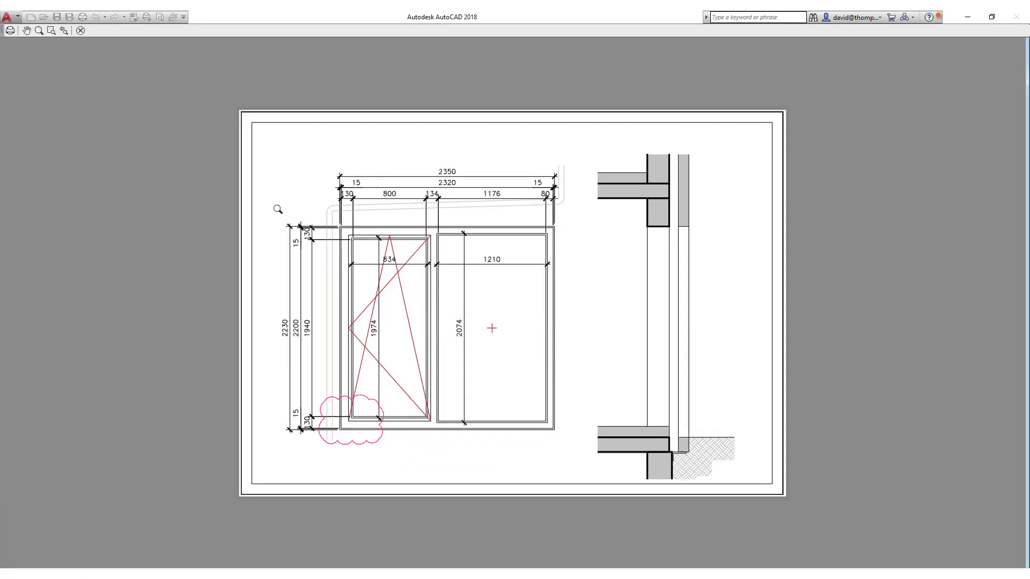
scroll(410, 223, up, 6)
scroll(424, 228, down, 2)
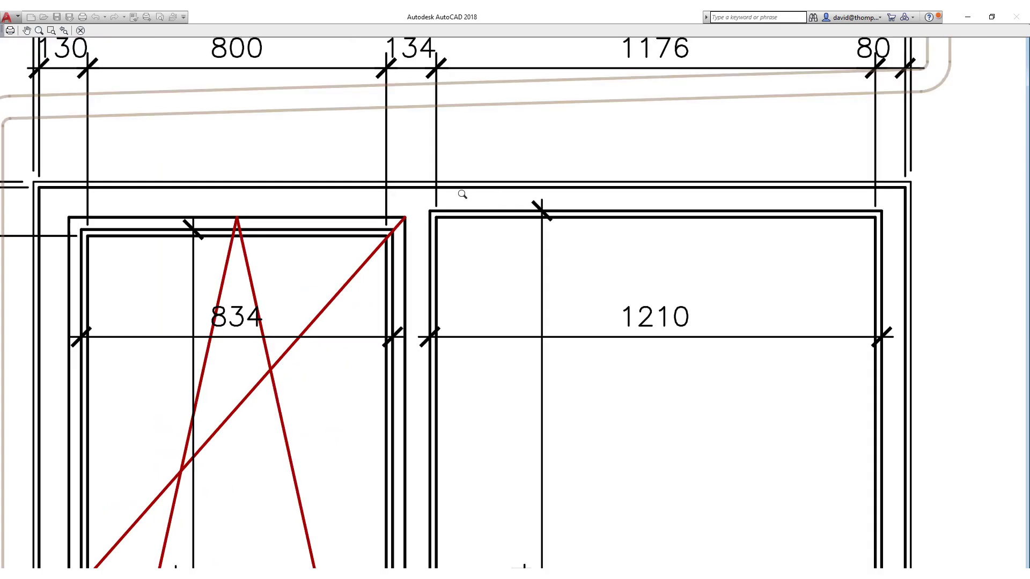
scroll(463, 194, up, 2)
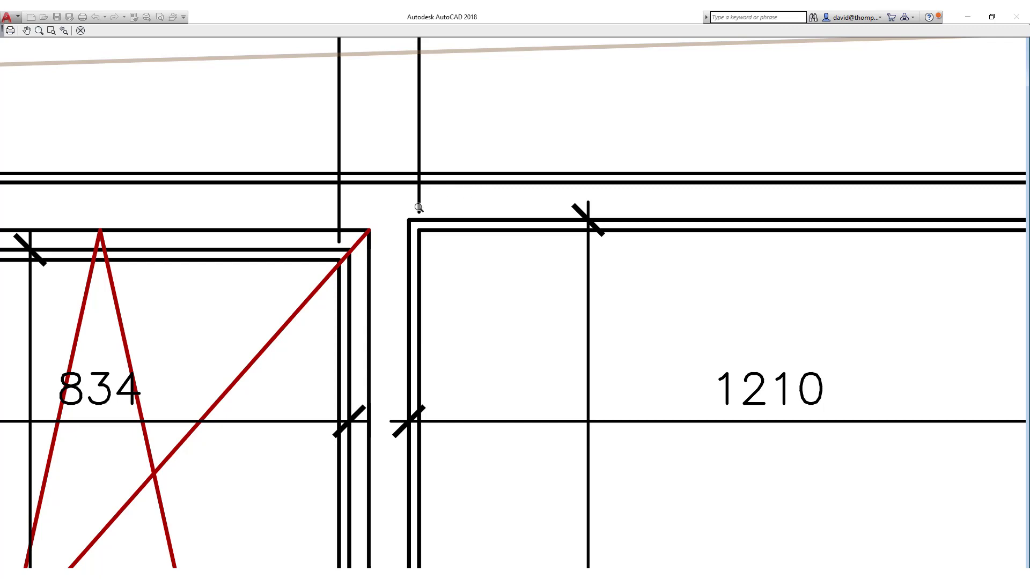
scroll(418, 208, down, 5)
scroll(768, 163, up, 5)
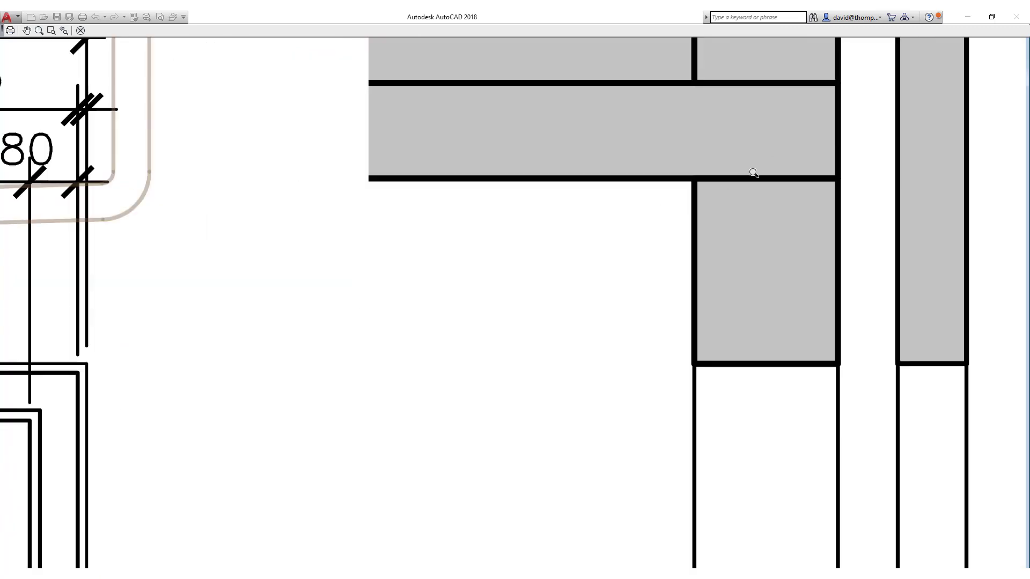
scroll(691, 181, down, 5)
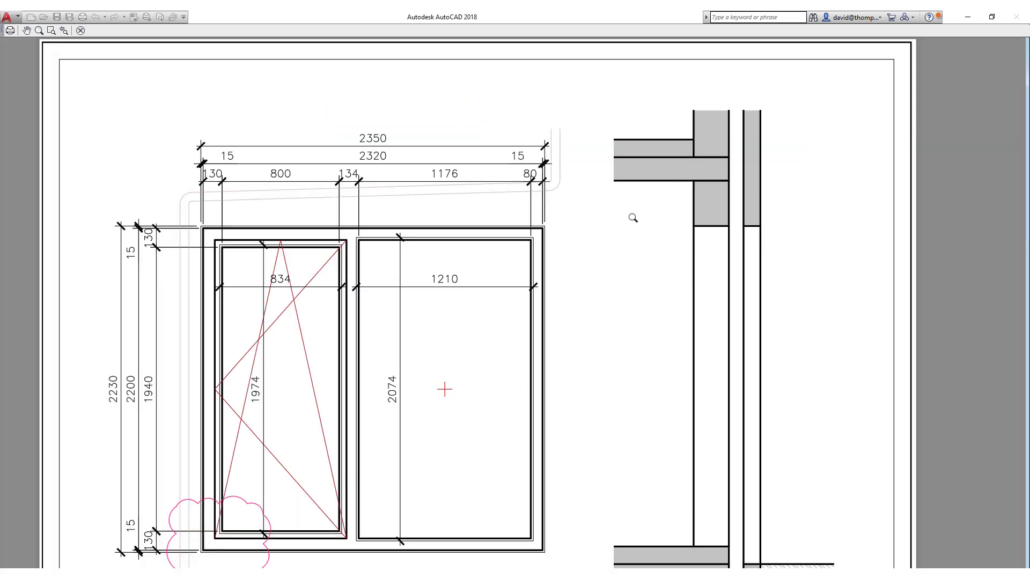
scroll(621, 224, down, 5)
key(Escape)
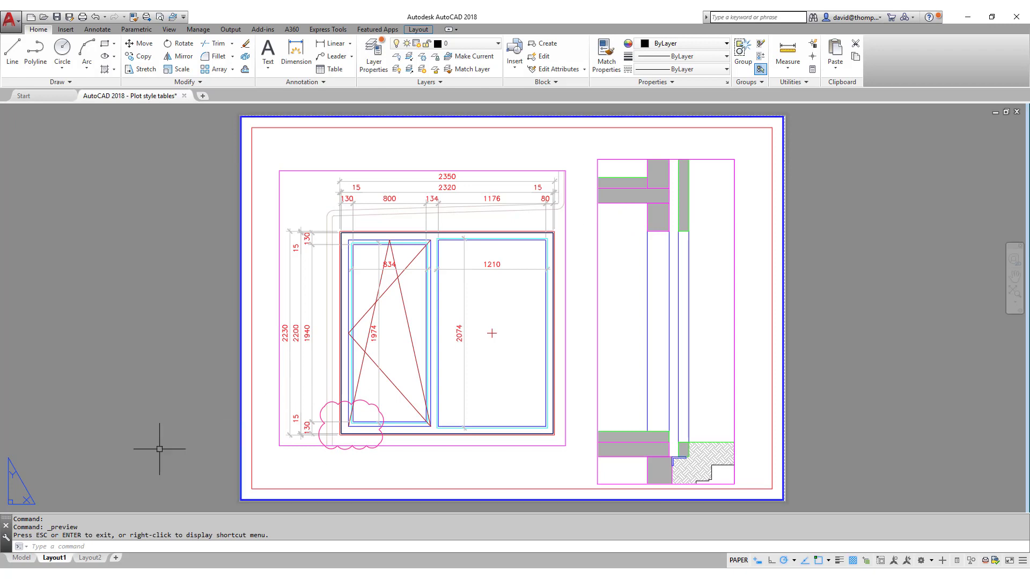
In model space, isolate the Existing layer by picking a magenta outline in the wall section
click(22, 558)
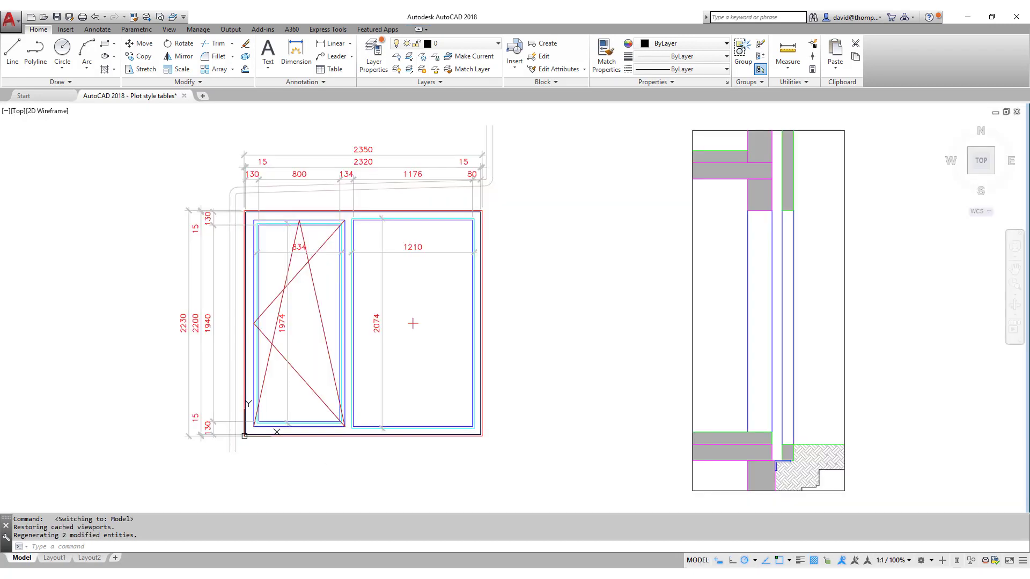
click(409, 56)
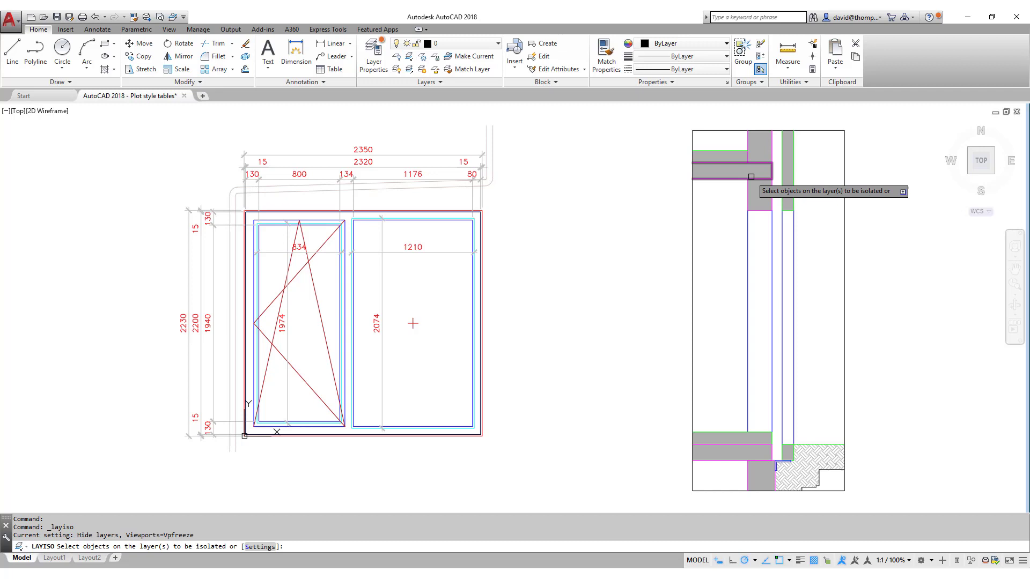
click(752, 176)
key(Return)
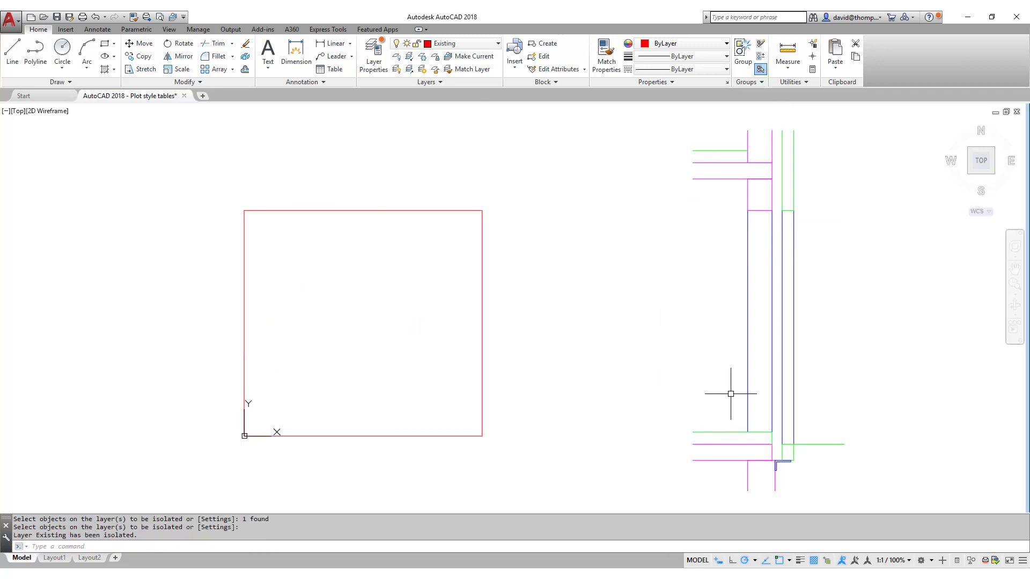
Examine the individual colours of the section lines on the isolated layer, including the magenta polyline and the blue line below it
scroll(664, 181, down, 1)
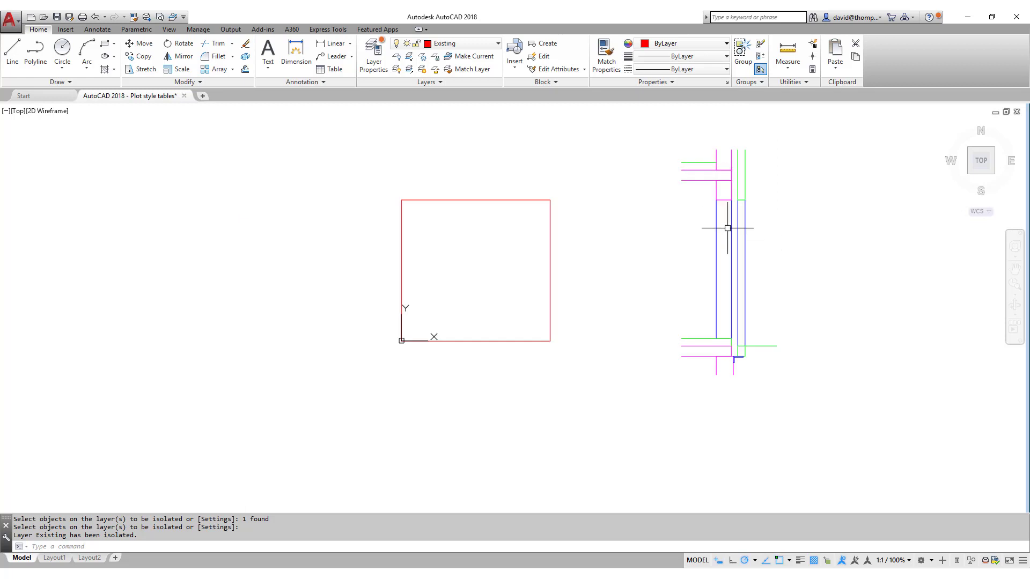
scroll(730, 200, up, 2)
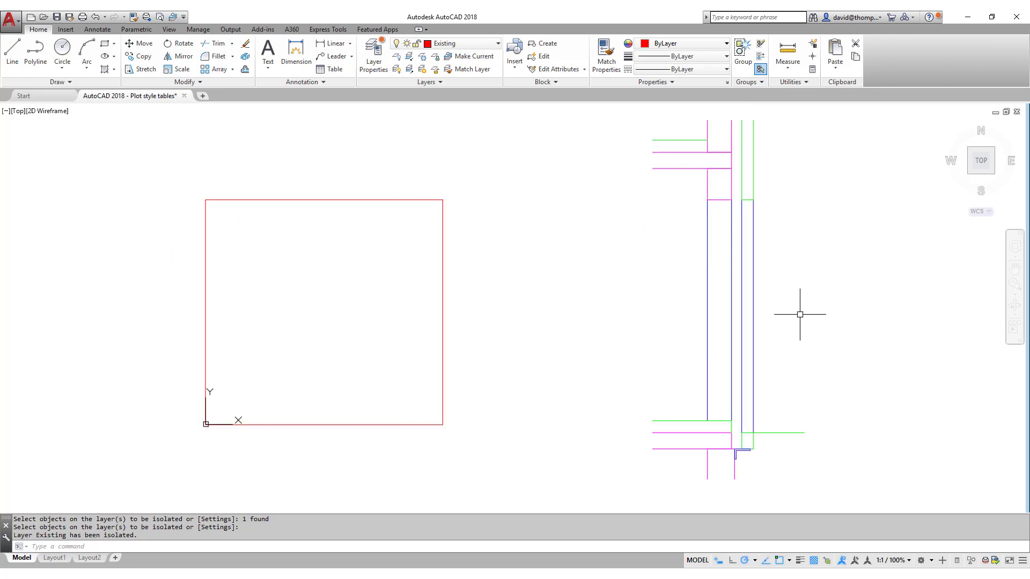
scroll(768, 299, down, 1)
scroll(784, 231, up, 1)
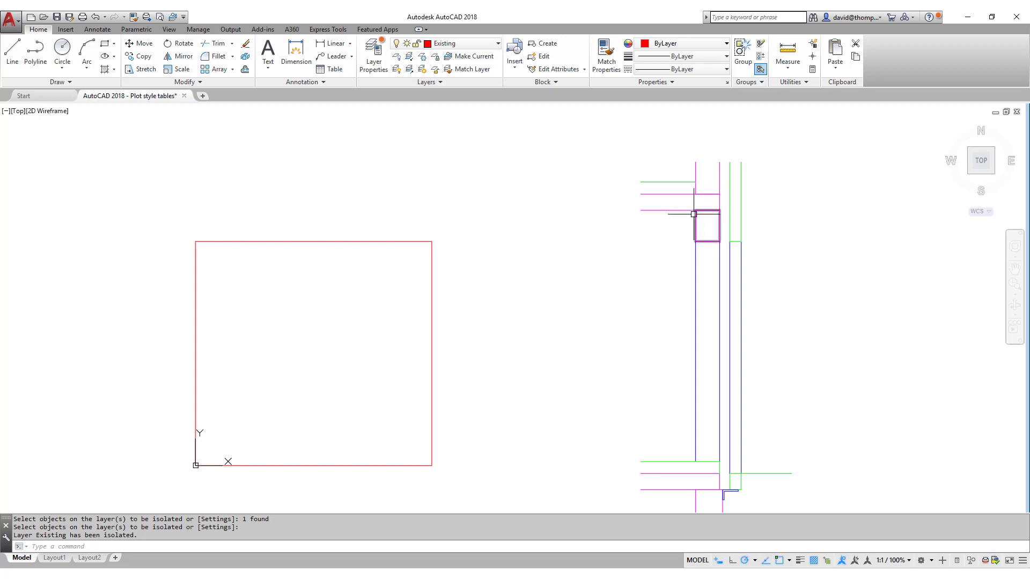
mouse_move(698, 212)
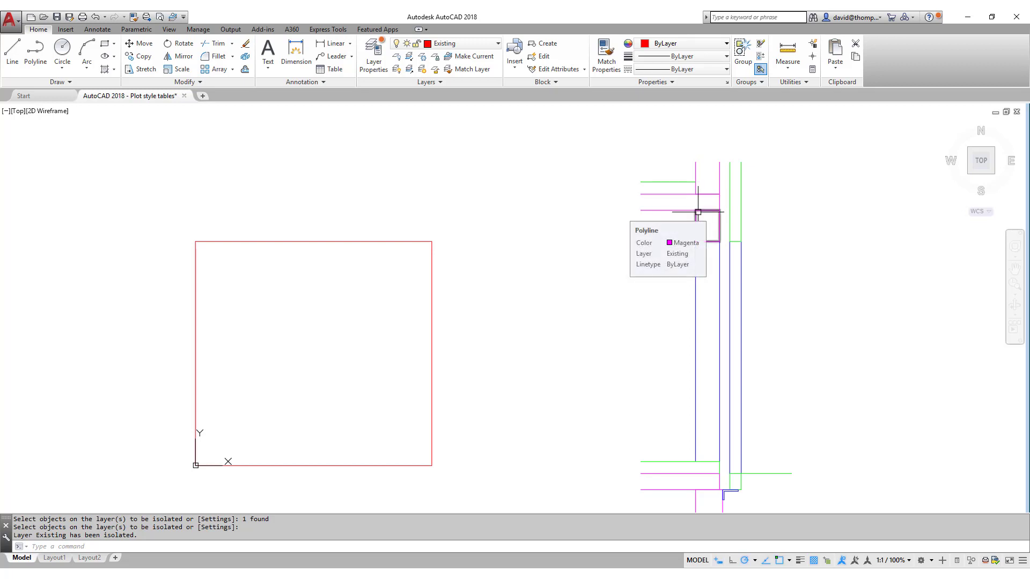
click(696, 260)
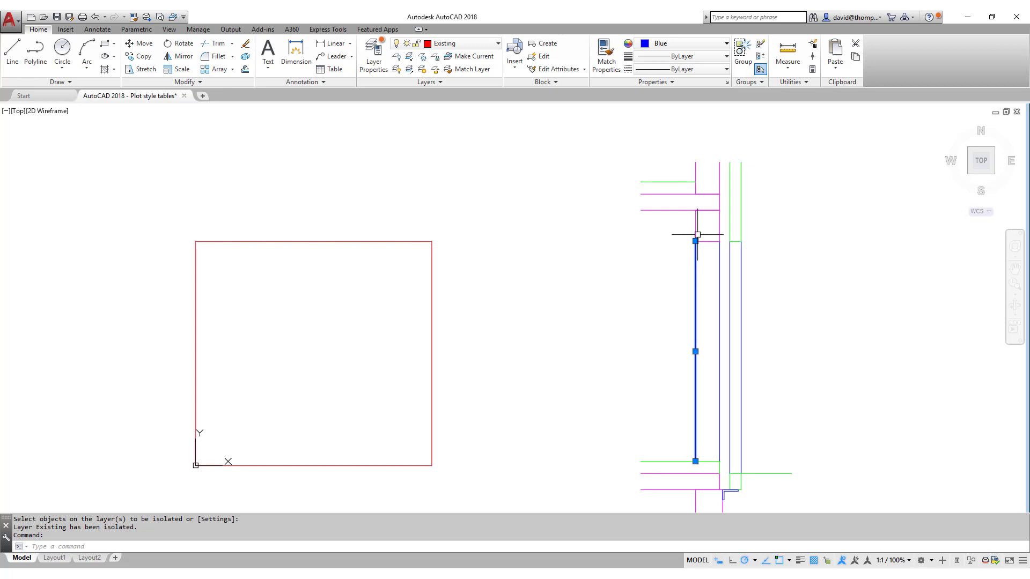
key(Escape)
key(Escape)
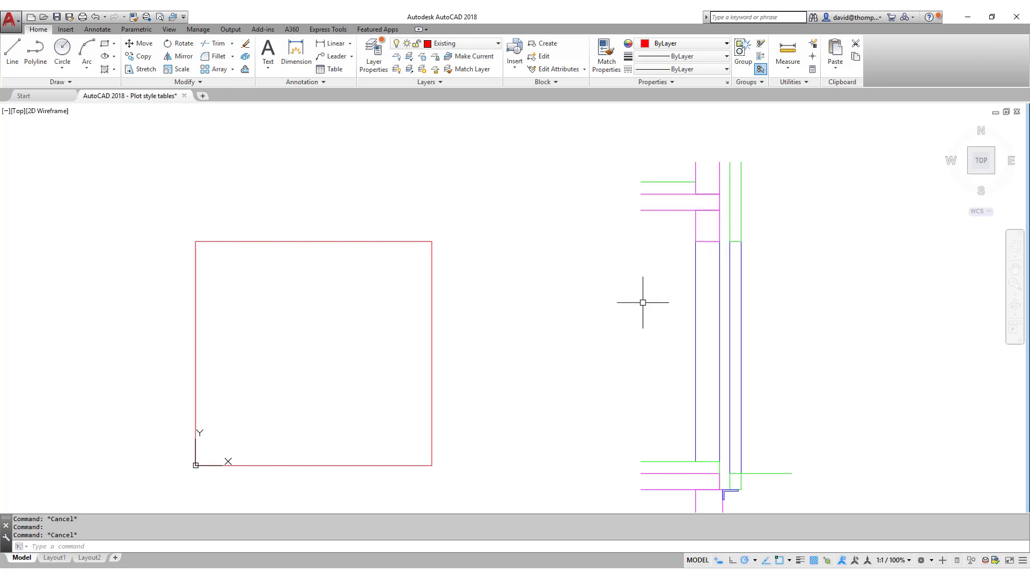